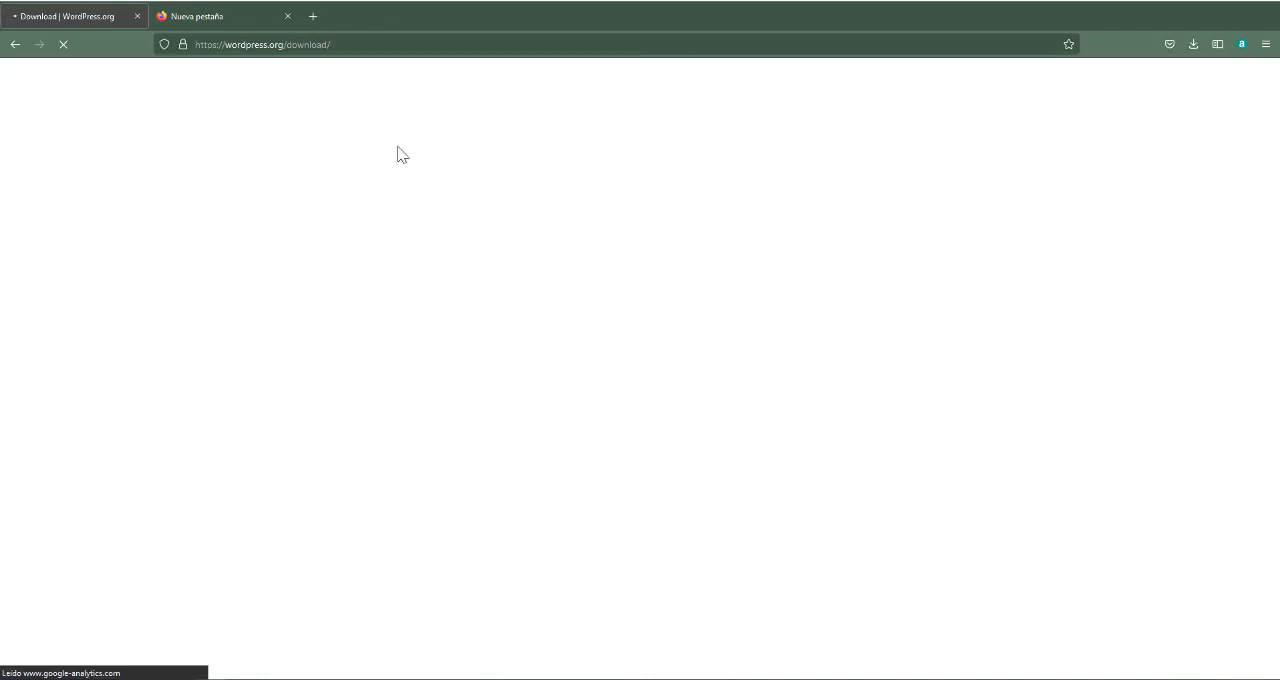
pyautogui.click(357, 47)
pyautogui.click(406, 46)
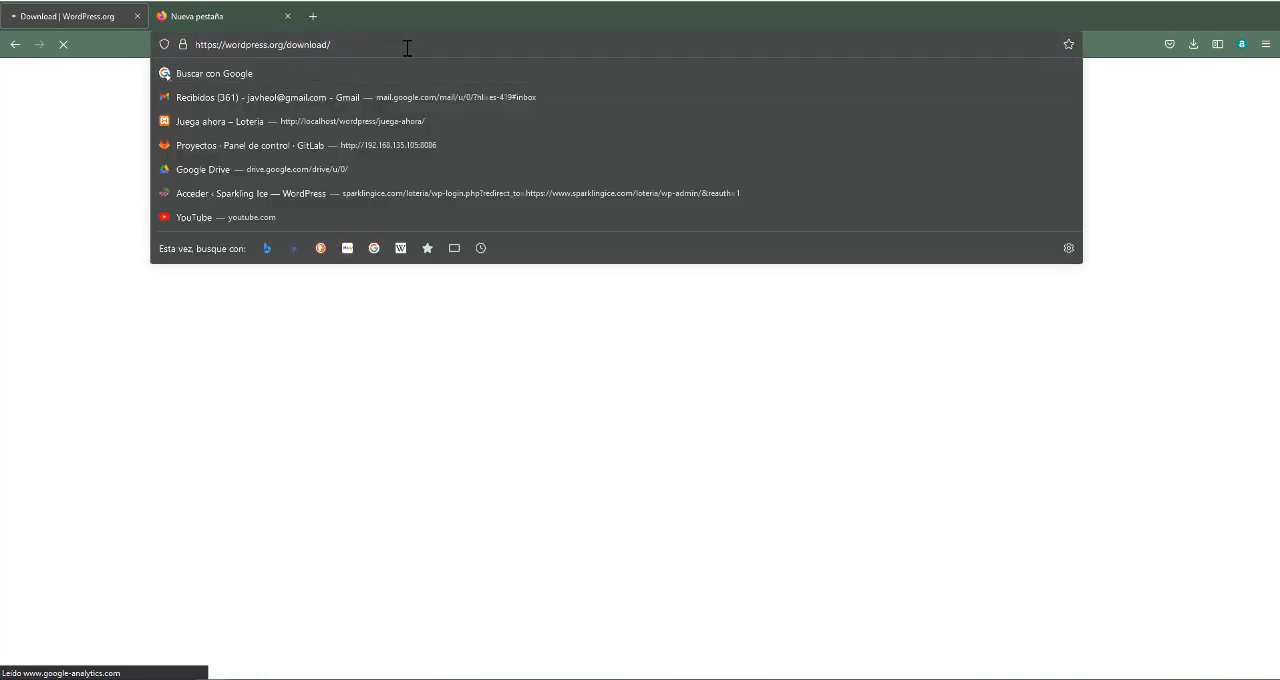
pyautogui.click(424, 361)
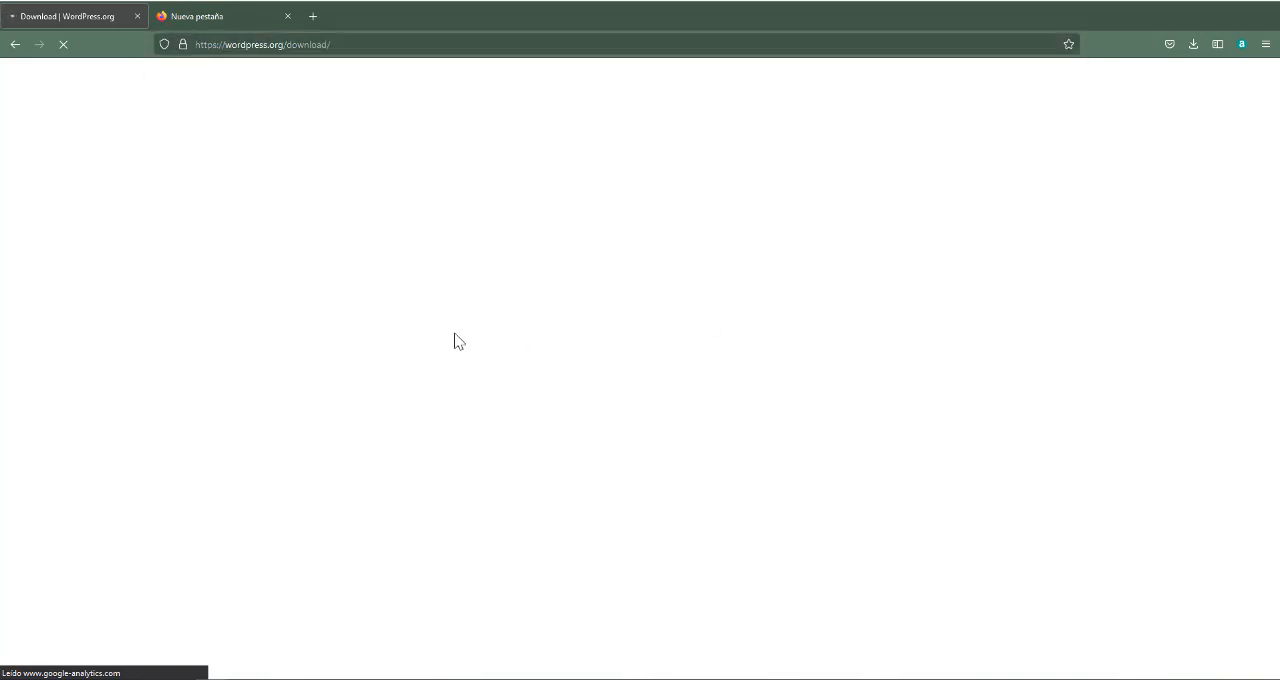
# Switch to File Explorer and delete the existing capacitacion folder from CapacitacionesImpartidas
pyautogui.moveTo(120, 678)
pyautogui.moveTo(166, 646)
pyautogui.moveTo(2, 214); pyautogui.dragTo(660, 134)
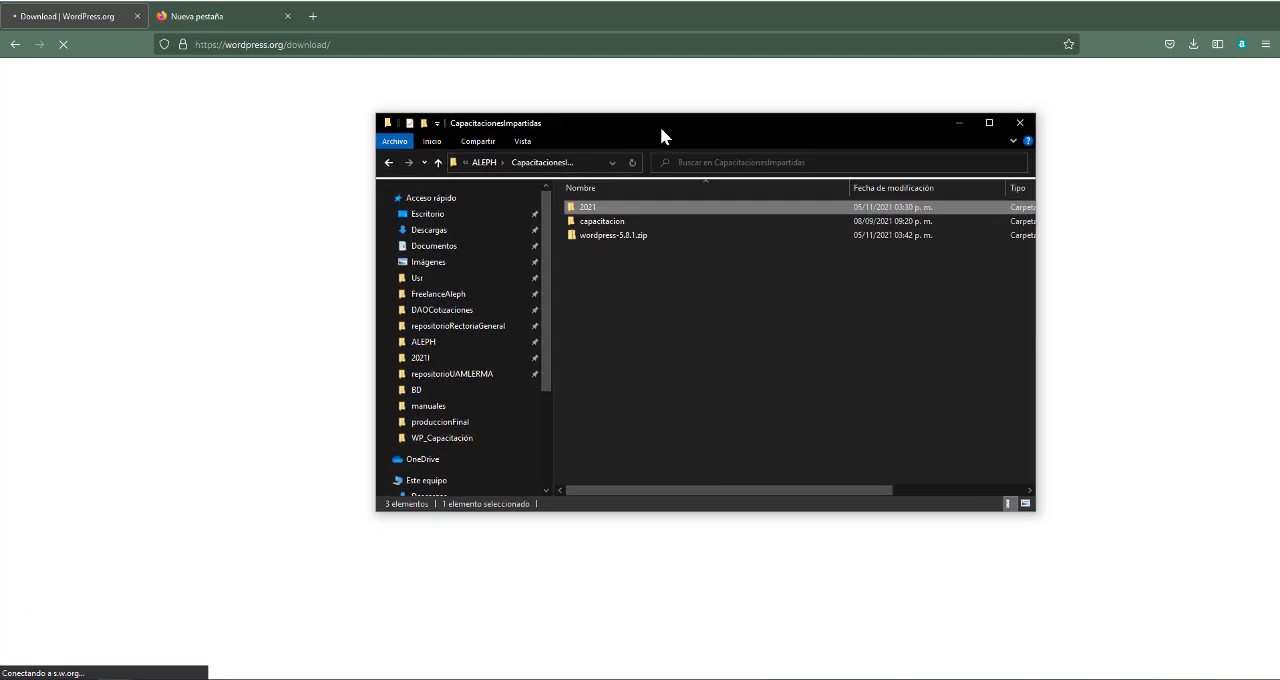
pyautogui.click(612, 236)
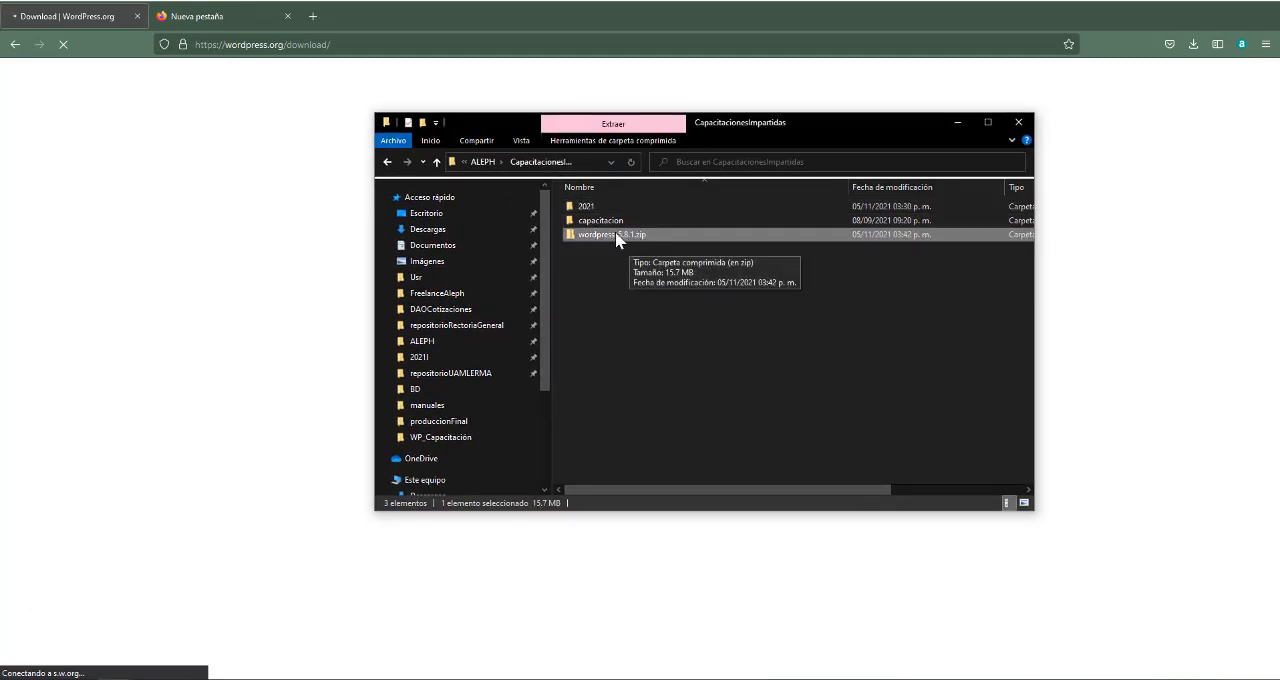
pyautogui.click(608, 222)
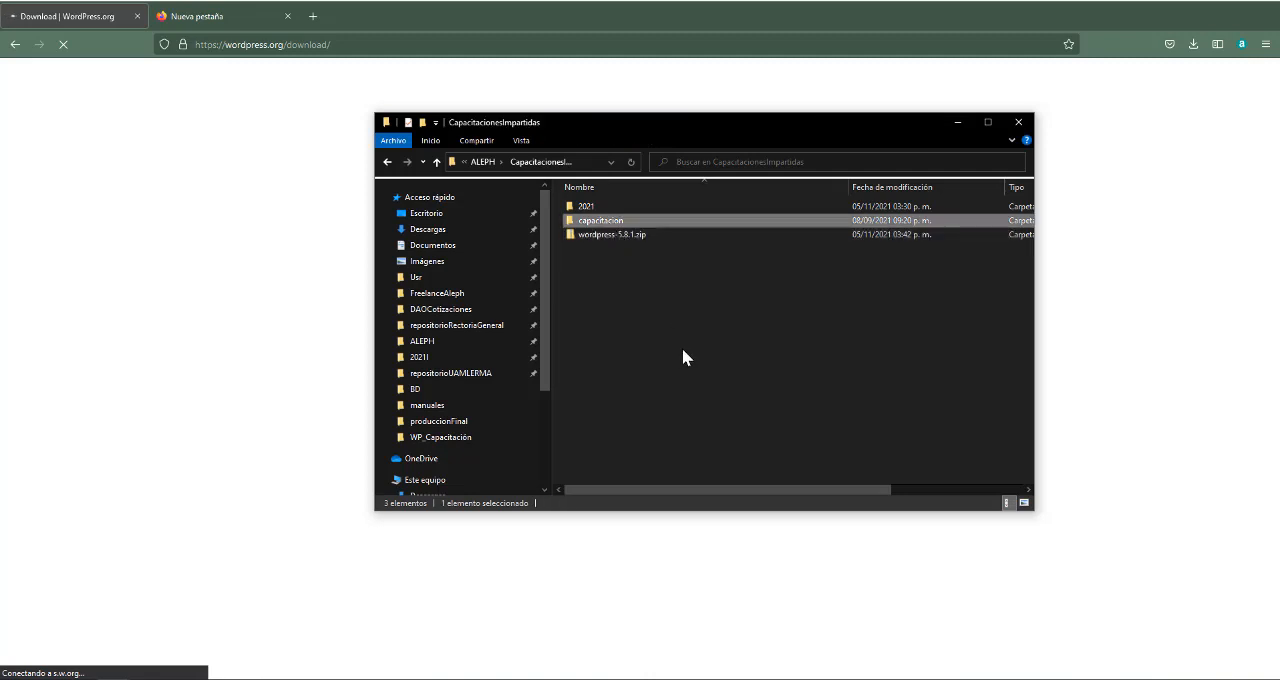
pyautogui.press('Delete')
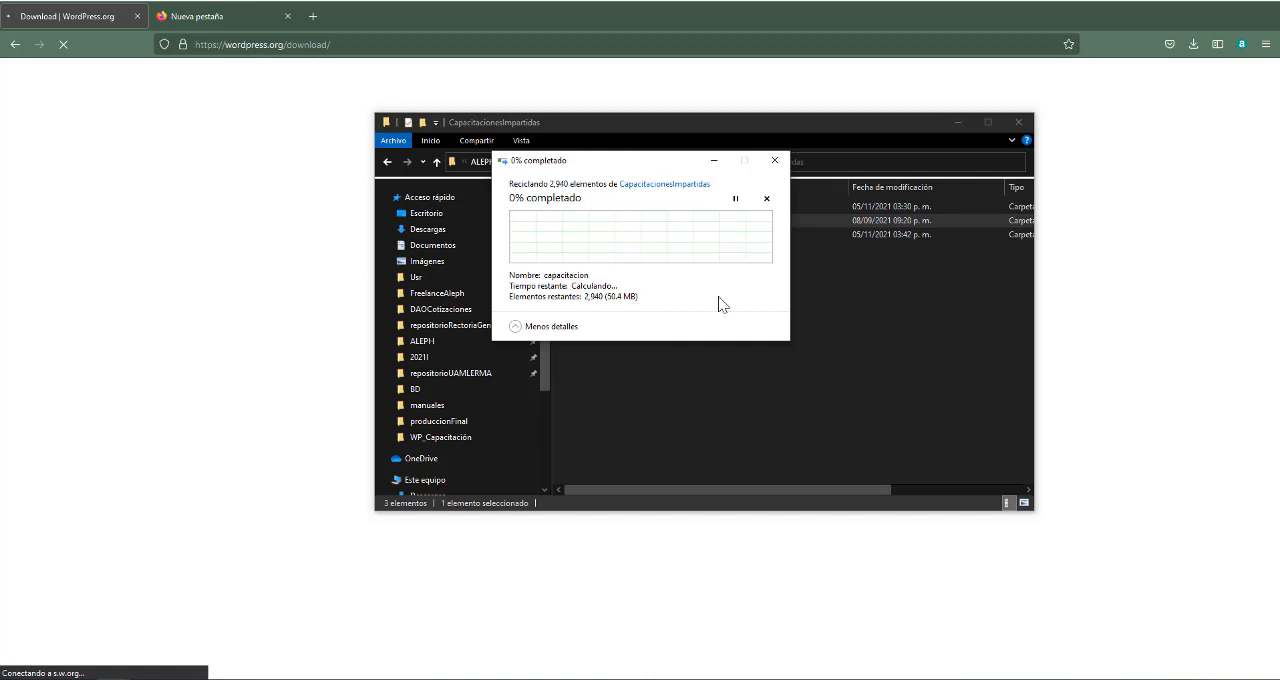
# Extract wordpress-5.8.1.zip directly into the current folder with 7-Zip
pyautogui.click(622, 224)
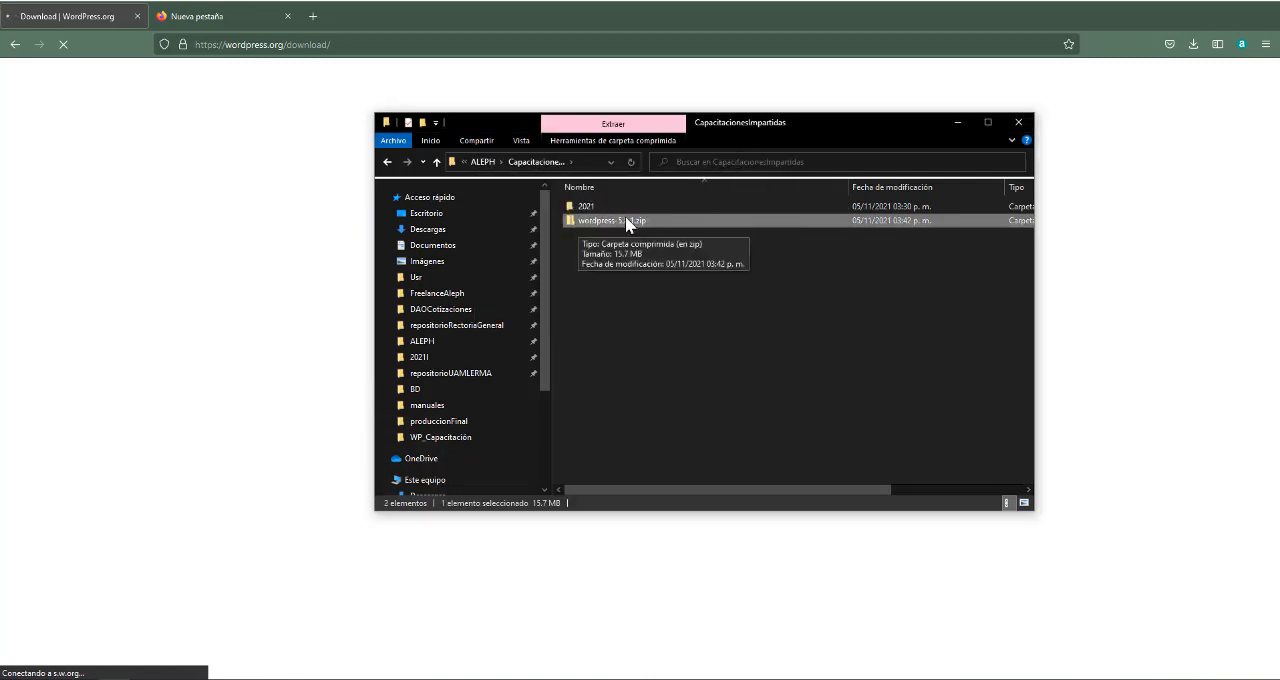
pyautogui.rightClick(622, 221)
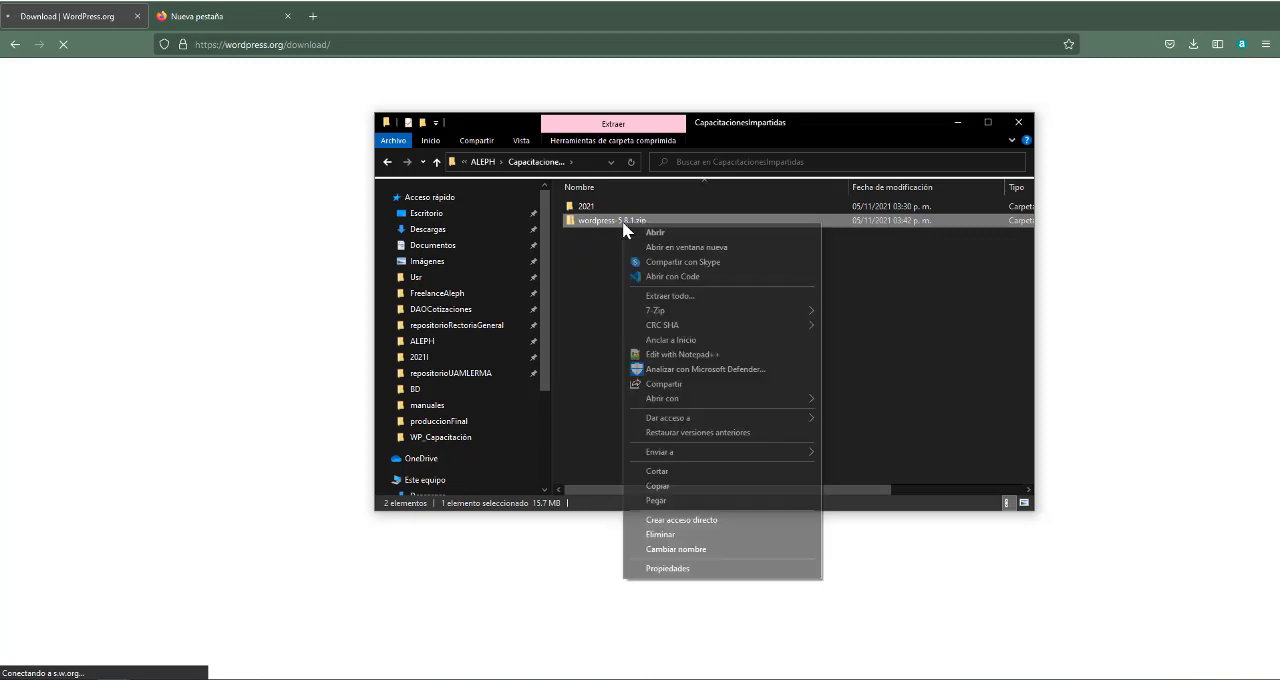
pyautogui.moveTo(662, 314)
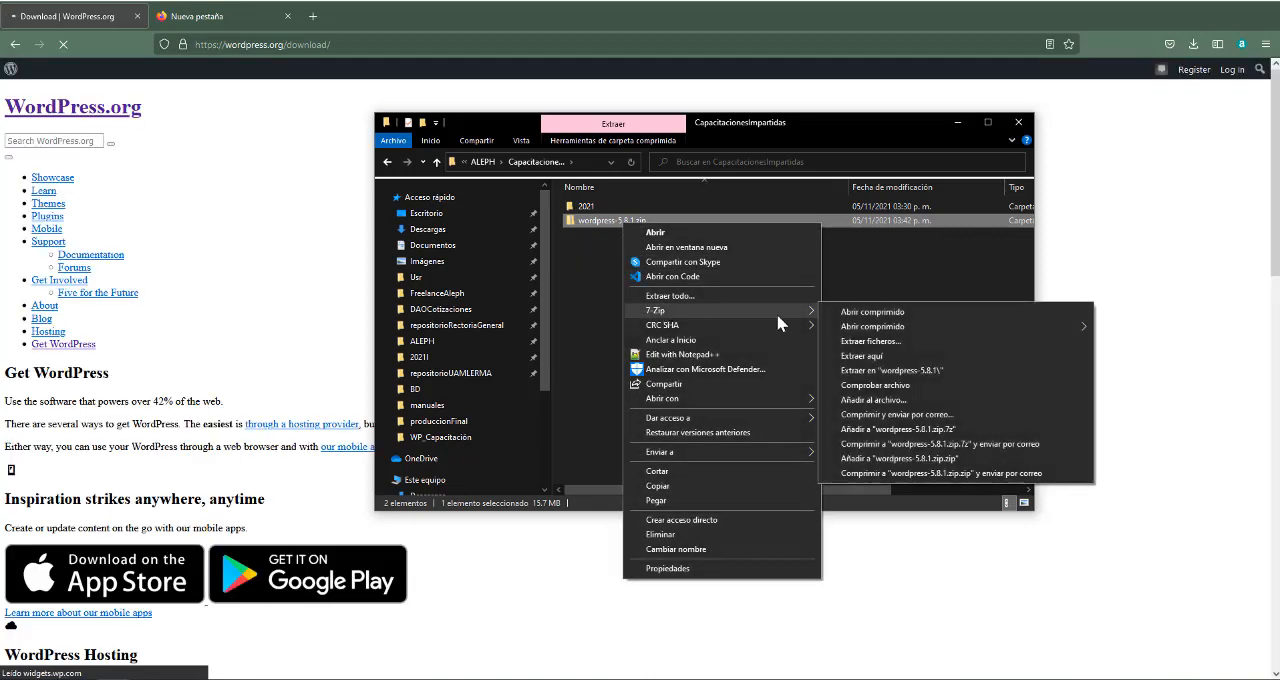
pyautogui.click(862, 357)
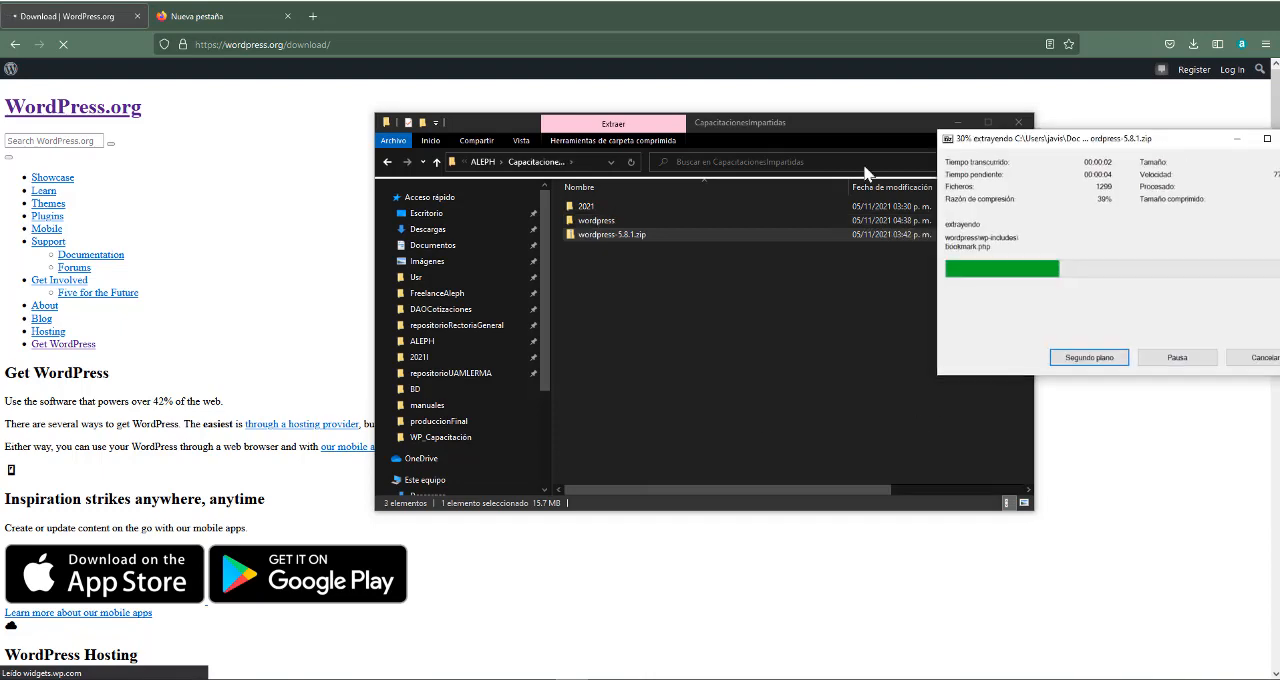
# Open the extracted wordpress folder and examine its files and the contents of wp-admin
pyautogui.click(608, 221)
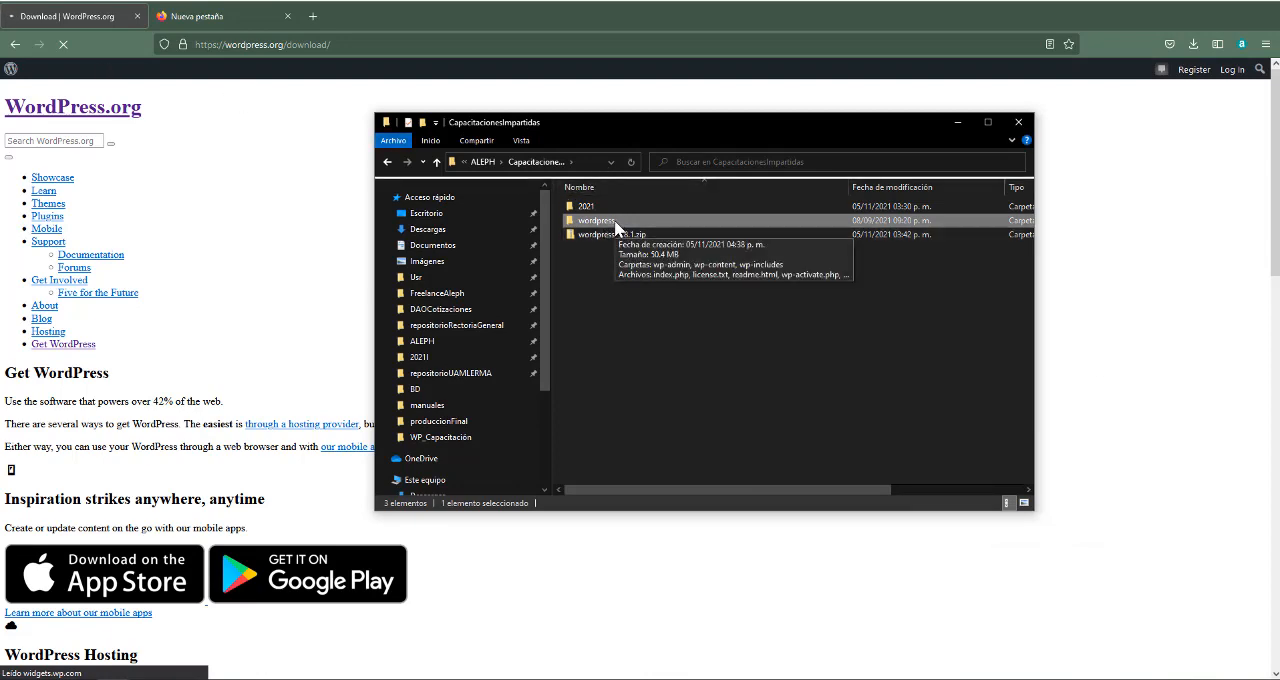
pyautogui.doubleClick(612, 222)
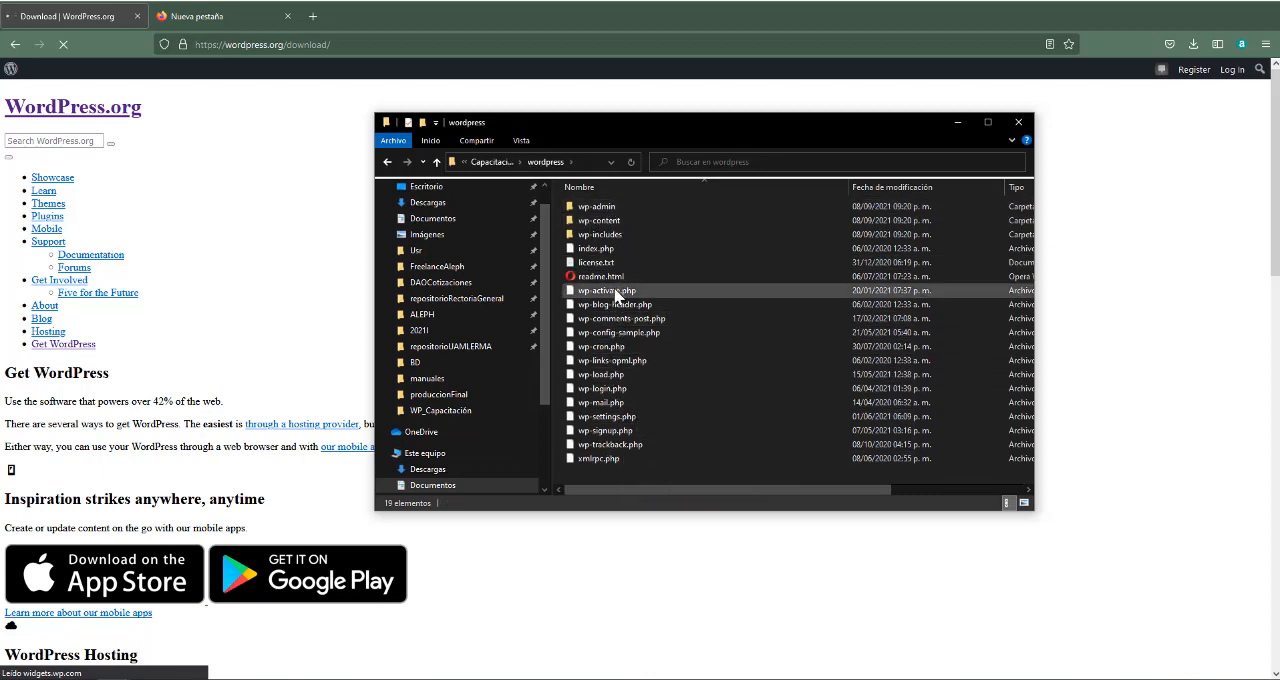
pyautogui.click(616, 318)
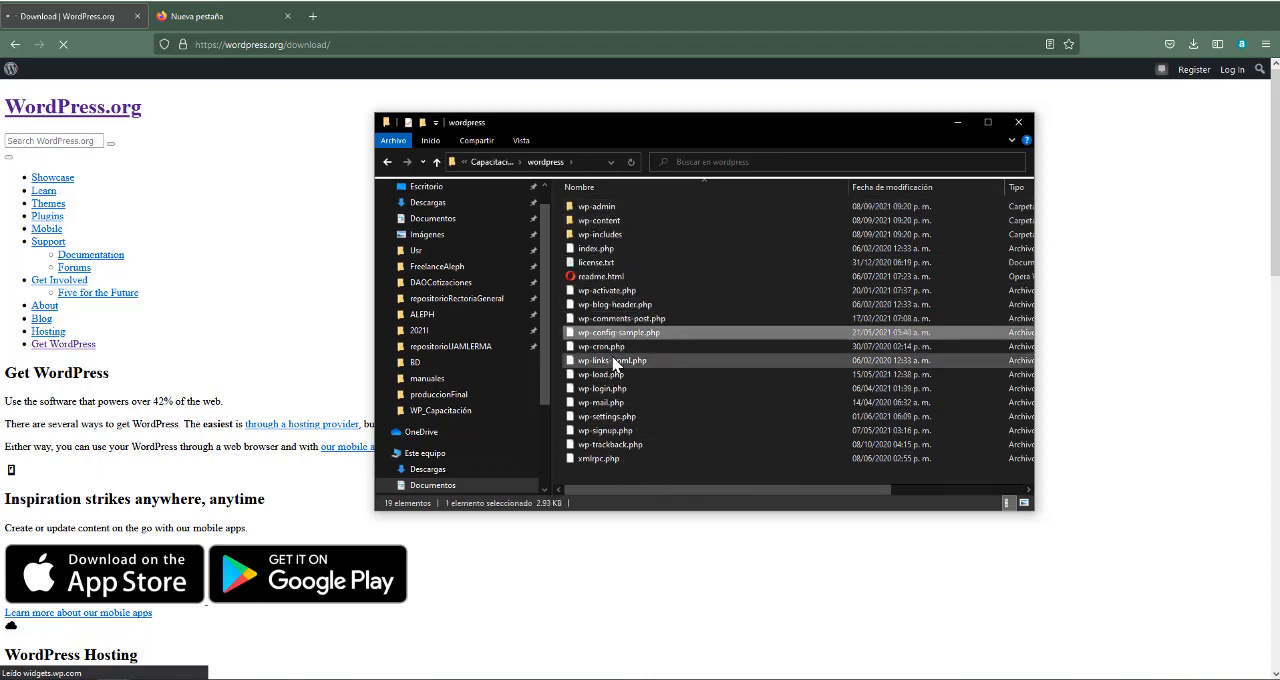
pyautogui.click(610, 458)
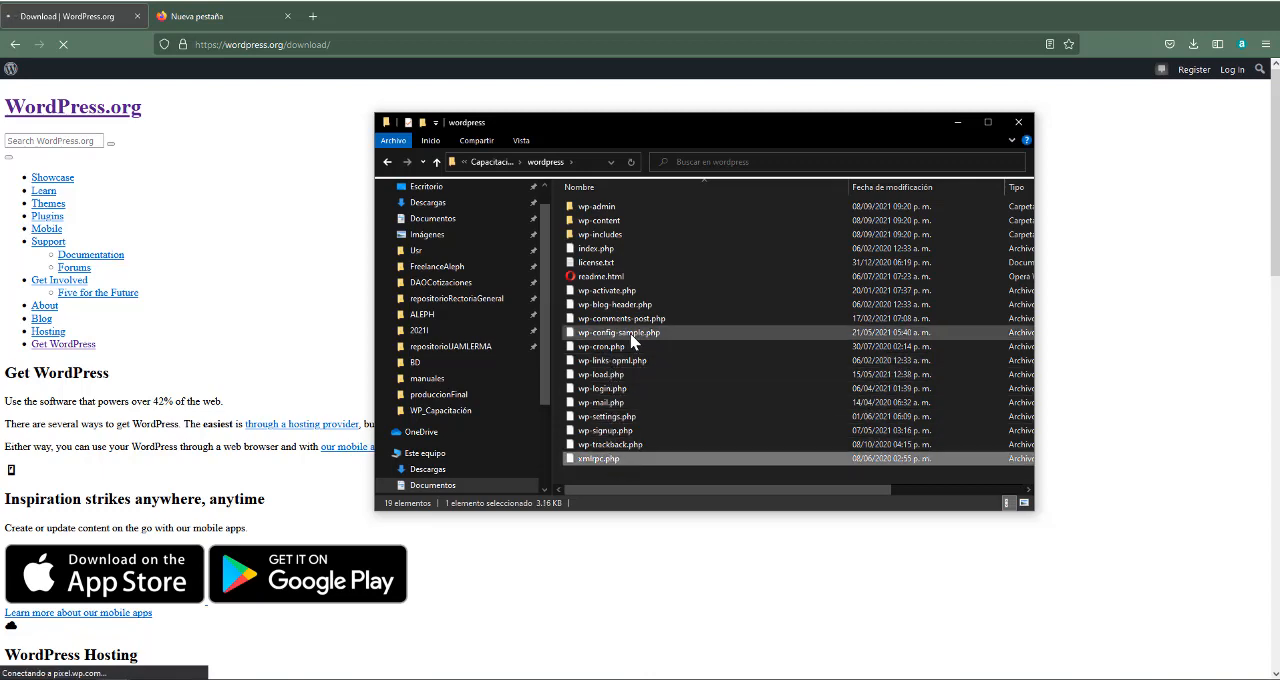
pyautogui.doubleClick(610, 207)
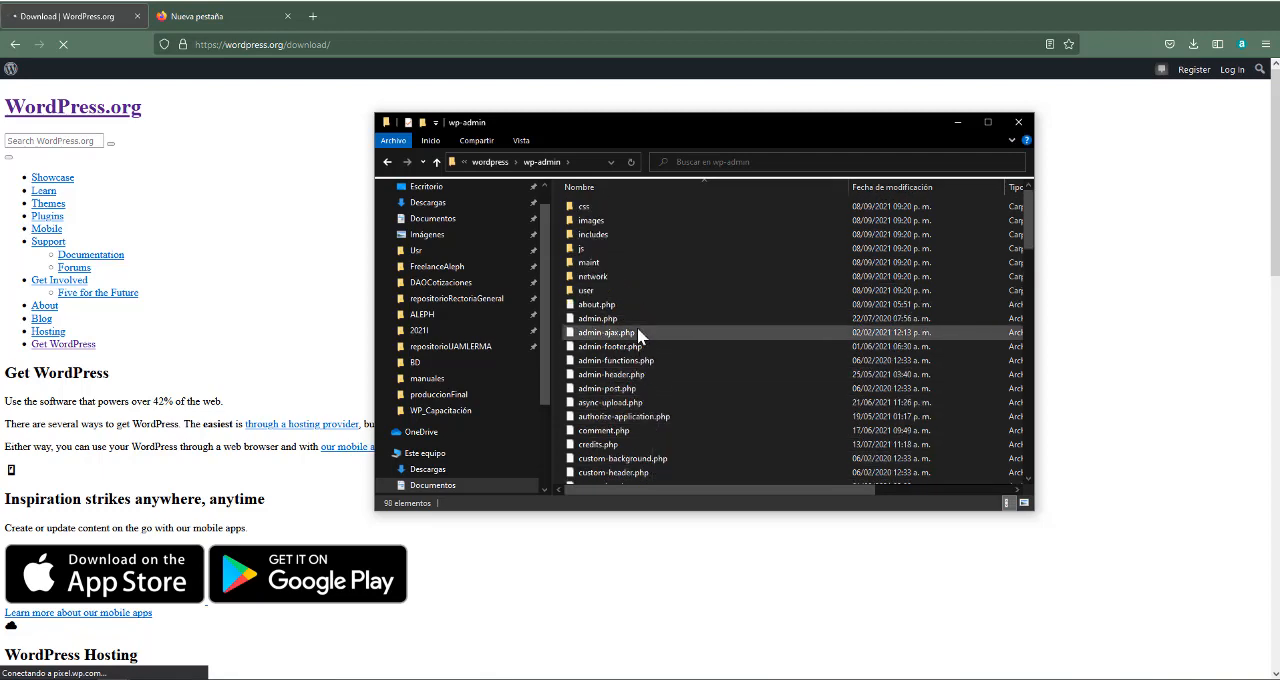
pyautogui.hotkey('alt', 'Left')
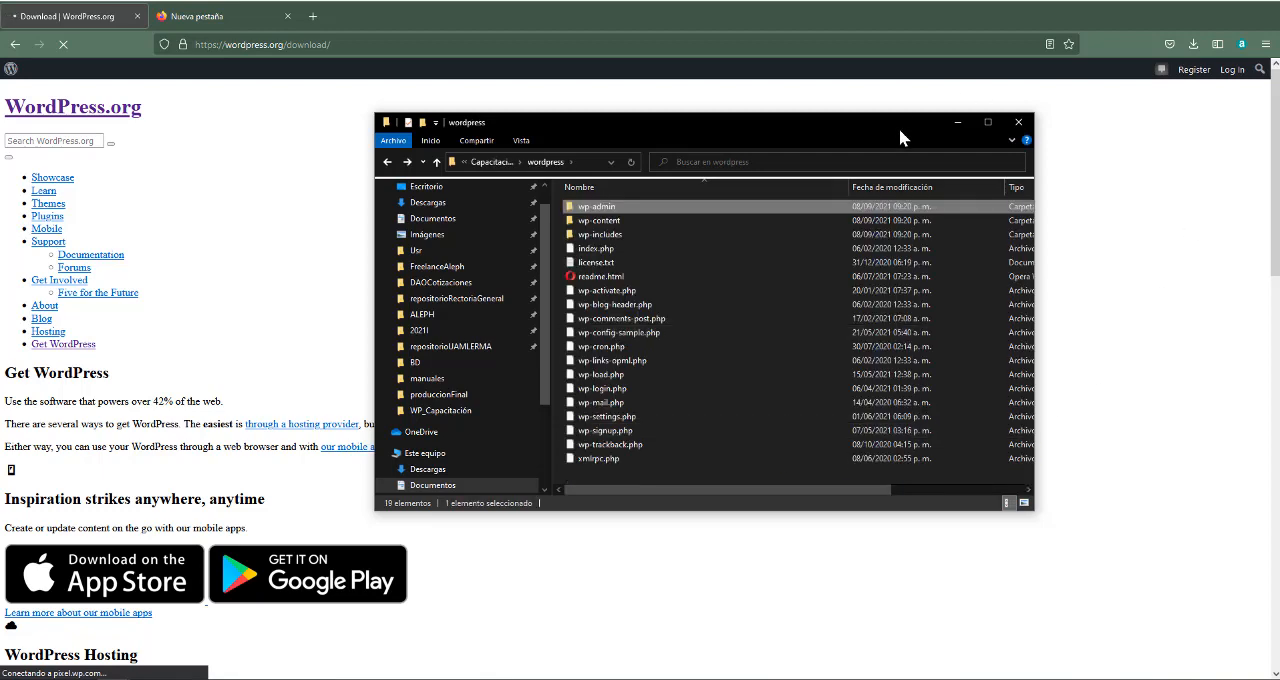
# Examine the plugins and themes folders inside wp-content of the wordpress folder
pyautogui.click(490, 162)
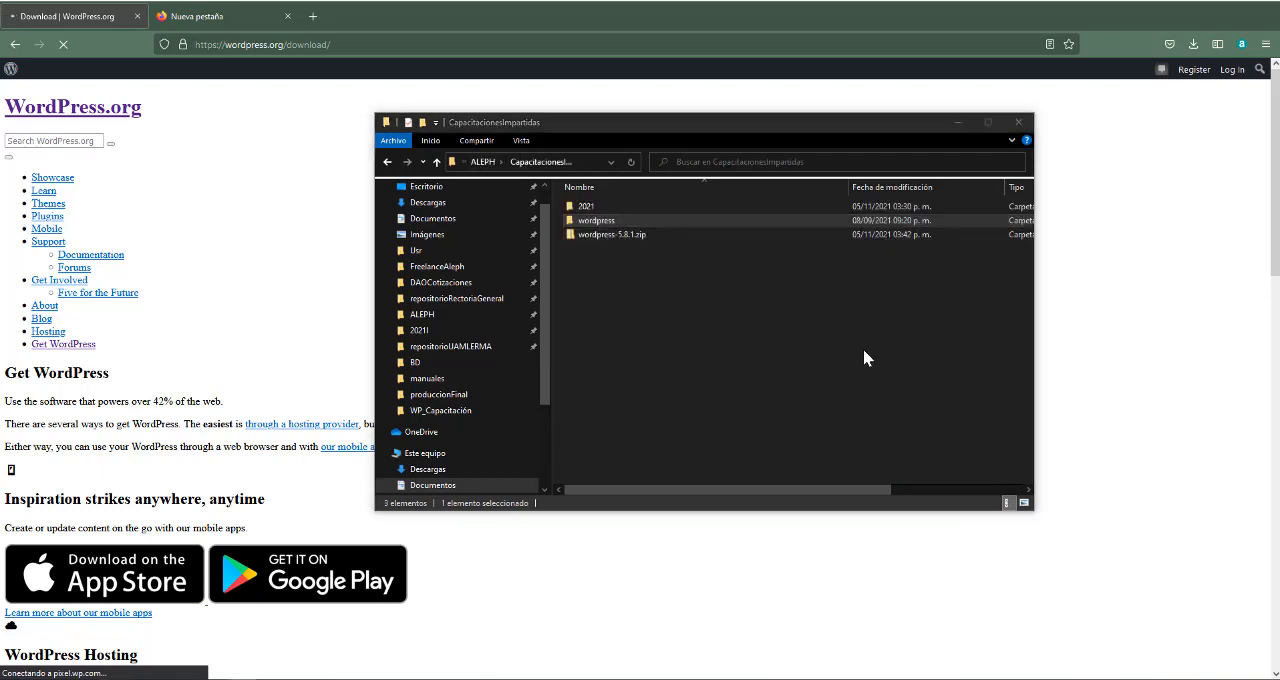
pyautogui.doubleClick(592, 220)
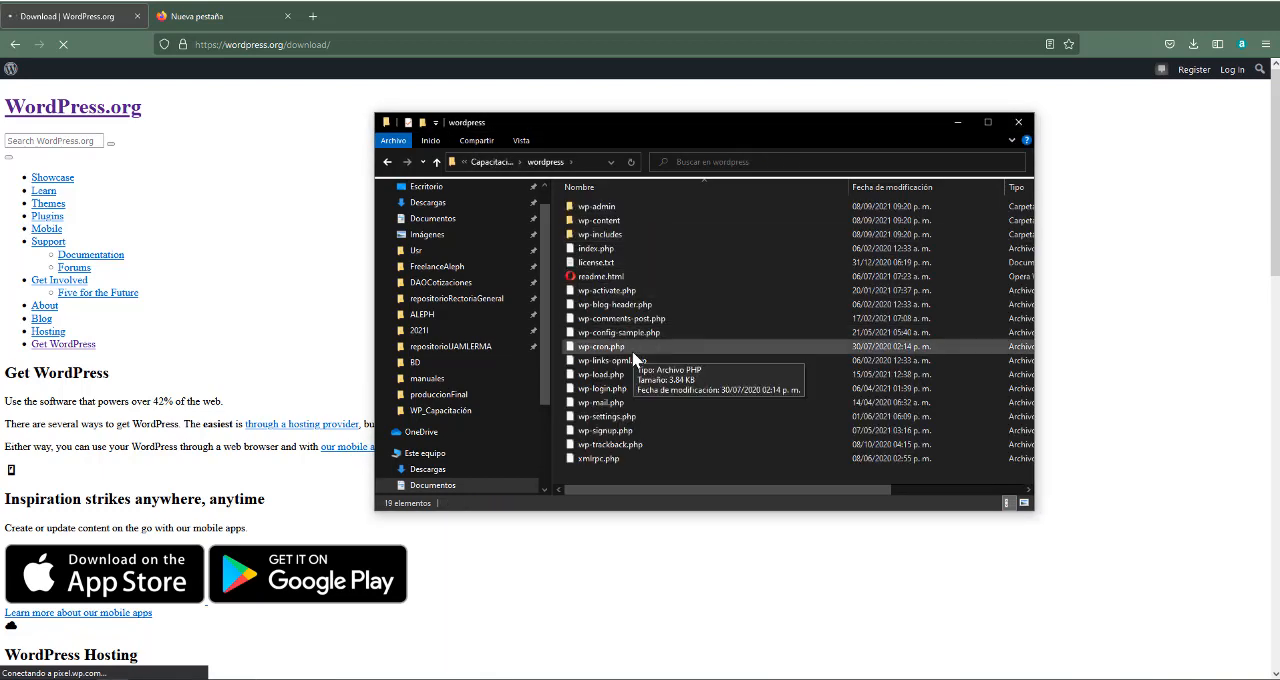
pyautogui.doubleClick(604, 222)
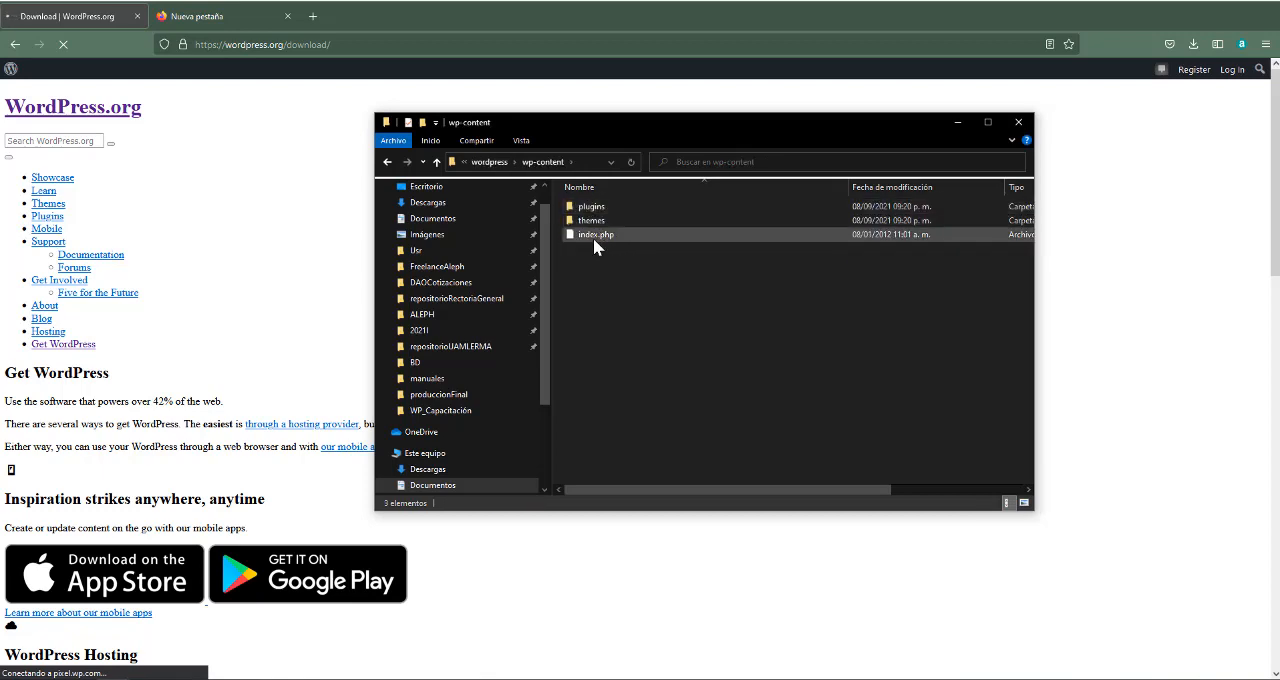
pyautogui.doubleClick(604, 207)
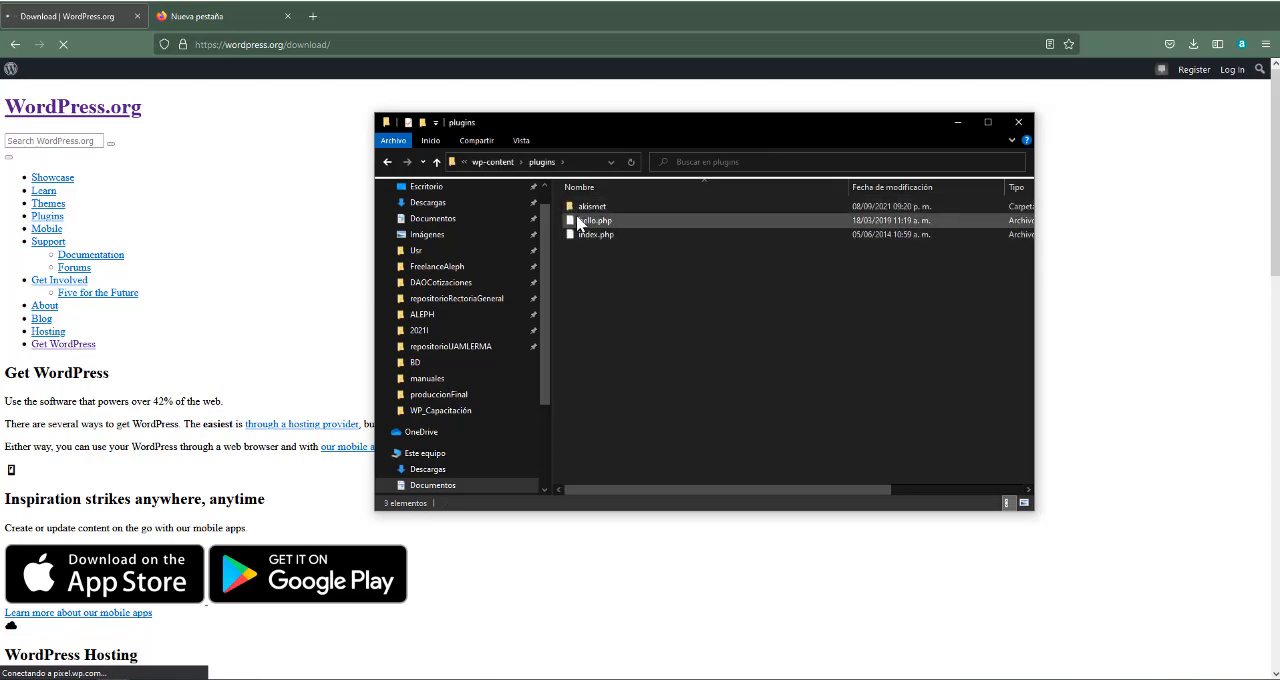
pyautogui.hotkey('alt', 'Left')
pyautogui.doubleClick(590, 220)
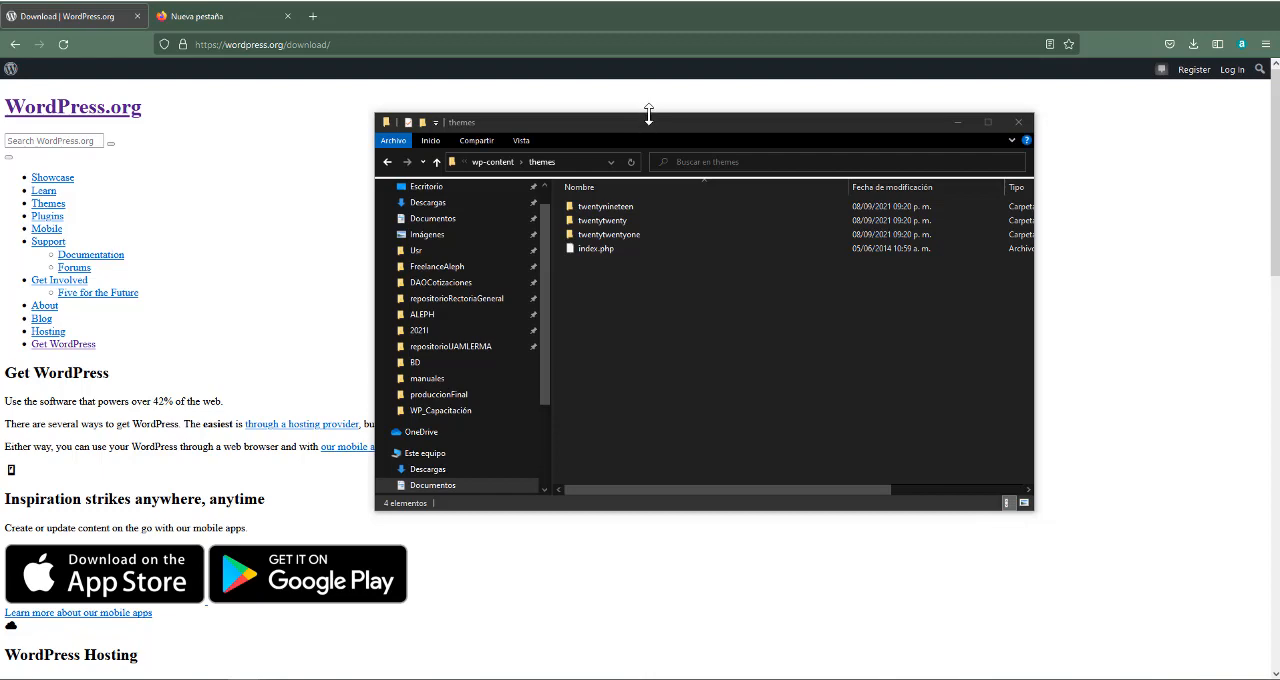
# Return to CapacitacionesImpartidas and rename the extracted wordpress folder to capacitacion
pyautogui.moveTo(649, 113); pyautogui.dragTo(709, 113)
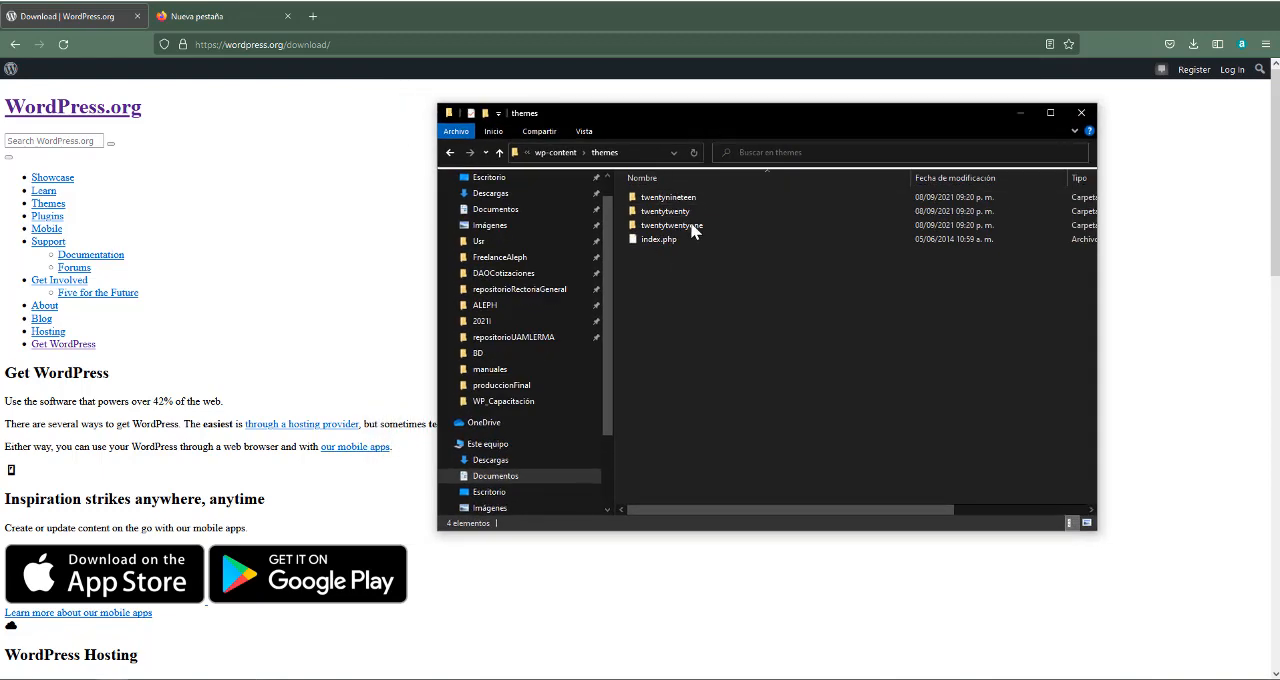
pyautogui.click(563, 155)
pyautogui.click(562, 156)
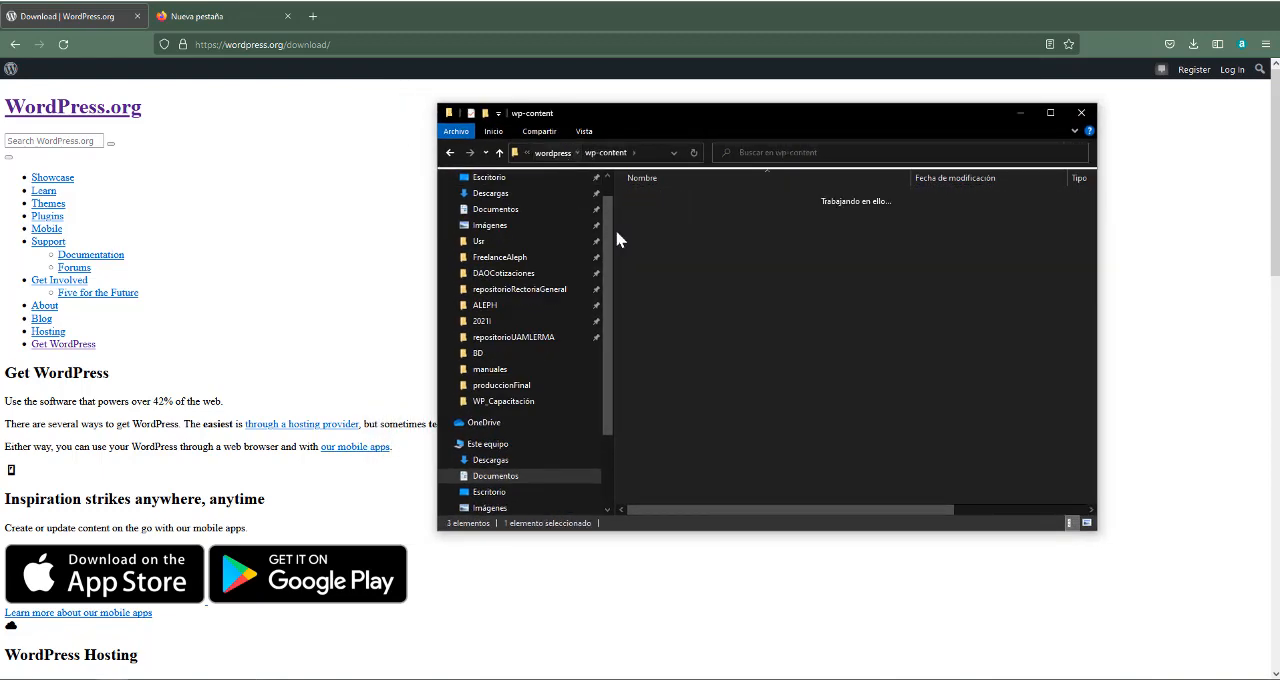
pyautogui.click(555, 155)
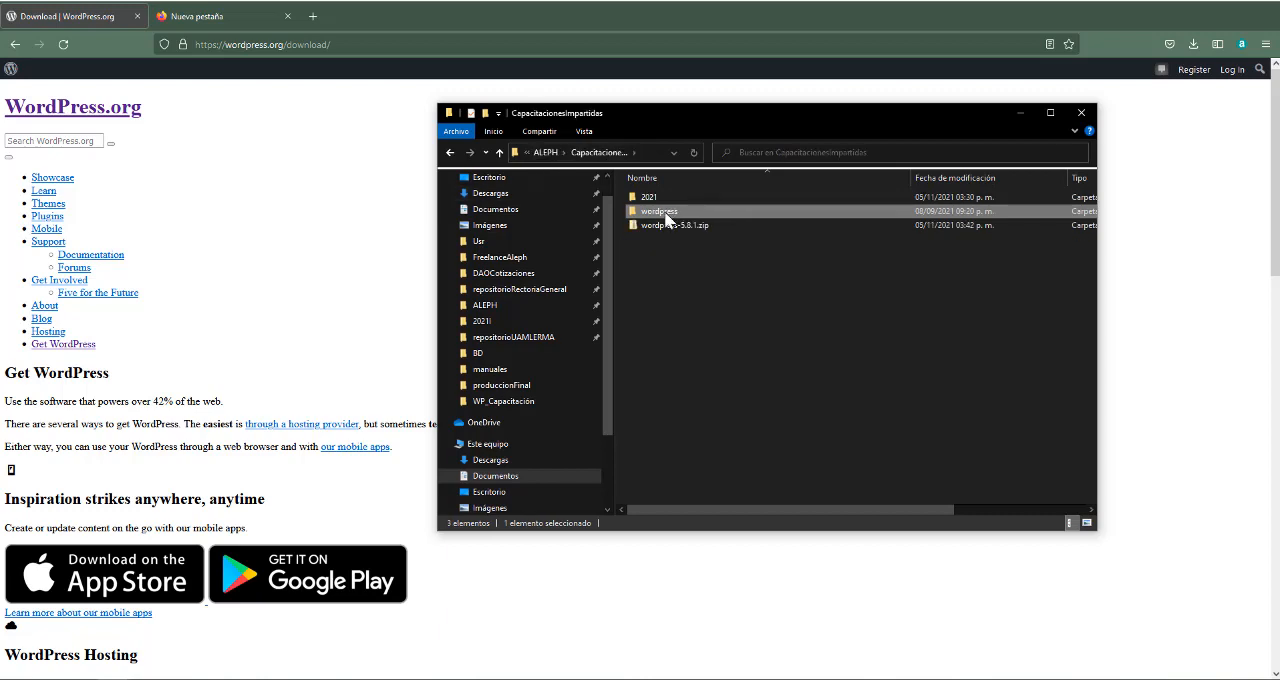
pyautogui.click(686, 211)
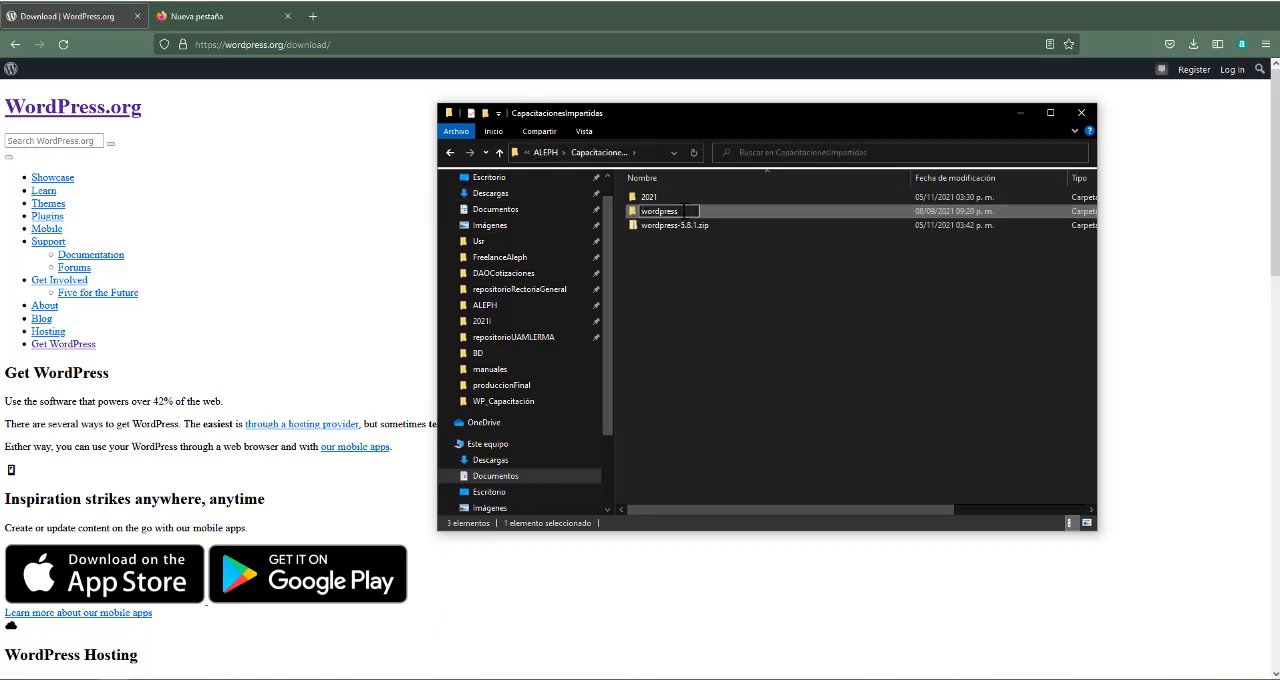
pyautogui.press('BackSpace')
pyautogui.press('BackSpace')
pyautogui.press('BackSpace')
pyautogui.press('BackSpace')
pyautogui.press('BackSpace')
pyautogui.press('BackSpace')
pyautogui.press('BackSpace')
pyautogui.press('BackSpace')
pyautogui.press('BackSpace')
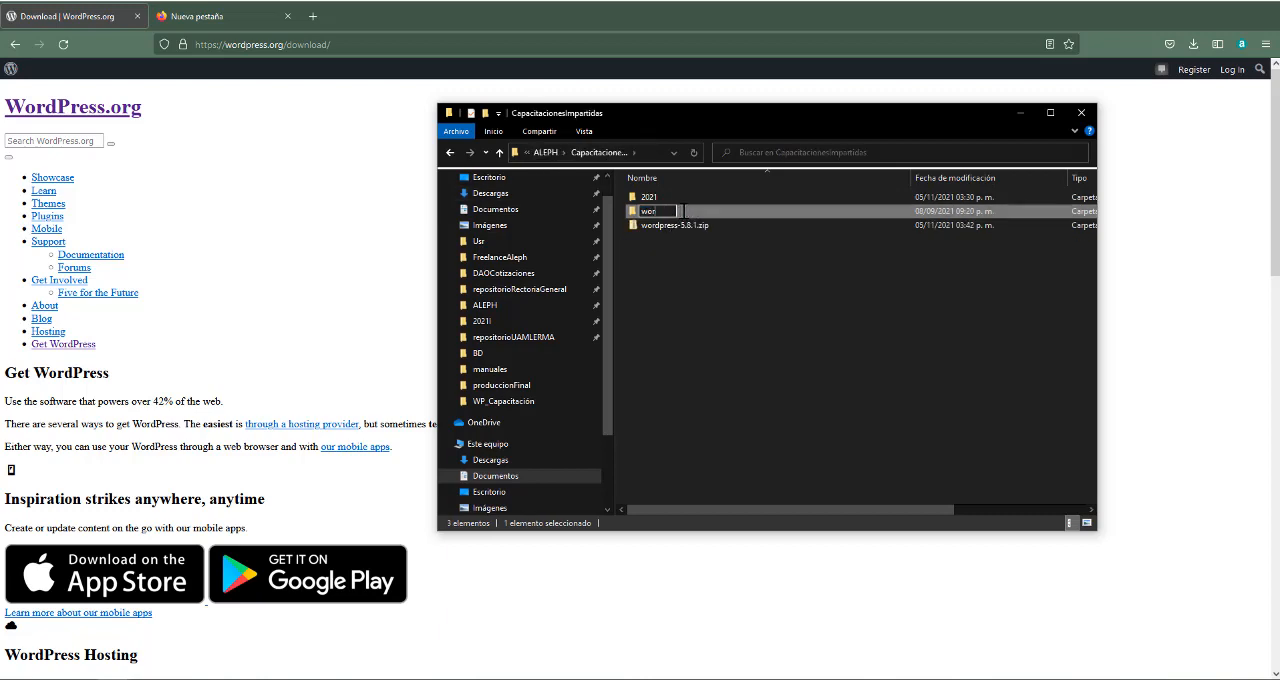
pyautogui.write('Cap')
pyautogui.press('BackSpace')
pyautogui.press('BackSpace')
pyautogui.press('BackSpace')
pyautogui.write('capac')
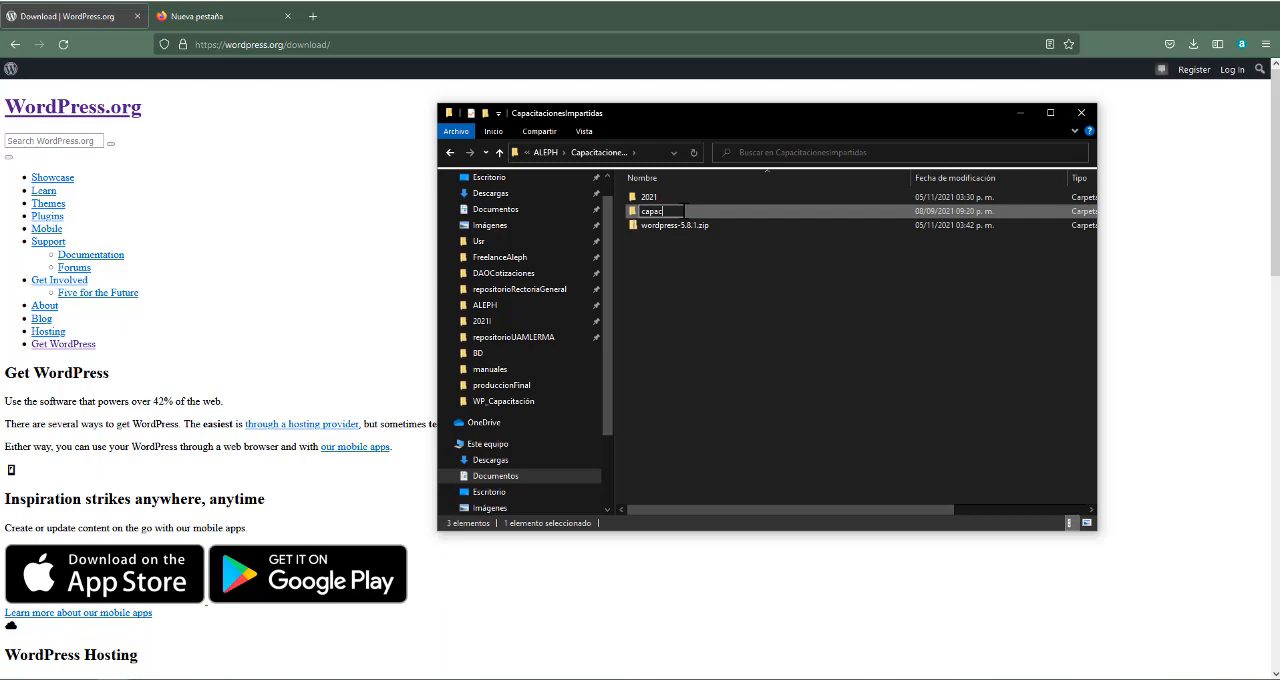
pyautogui.write('itacion')
pyautogui.press('Return')
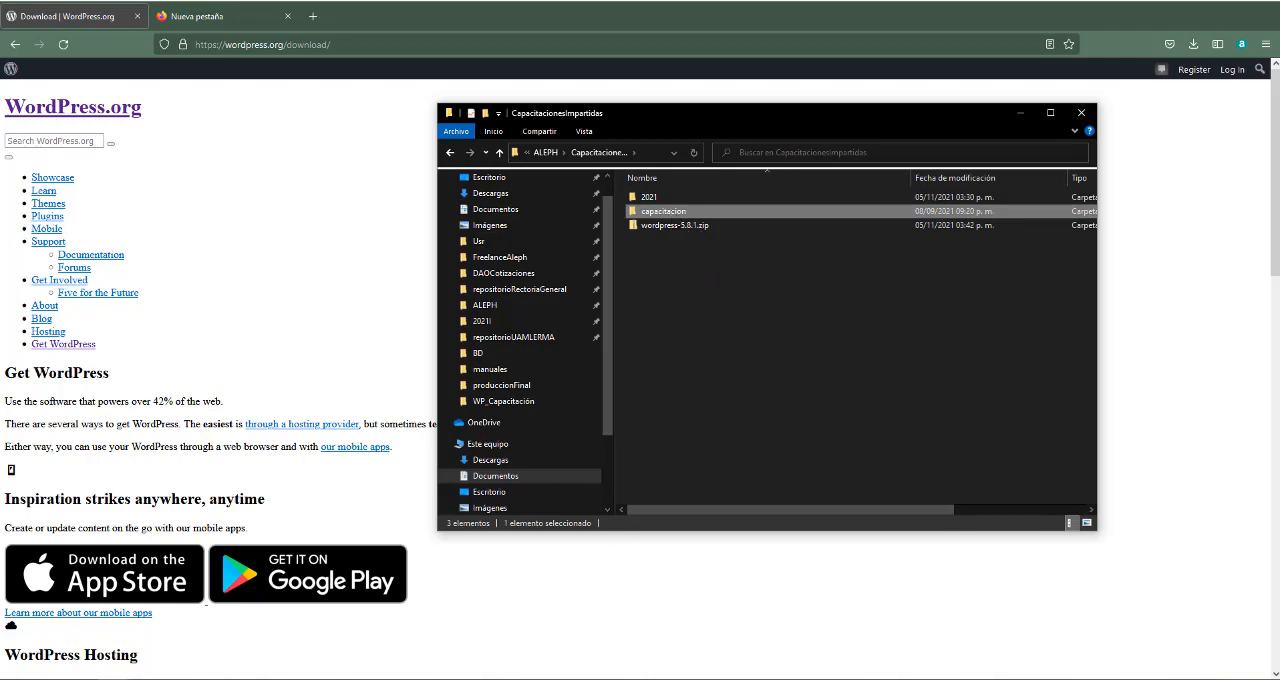
# Switch to the XAMPP Control Panel and stop the Apache and MySQL modules
pyautogui.click(518, 679)
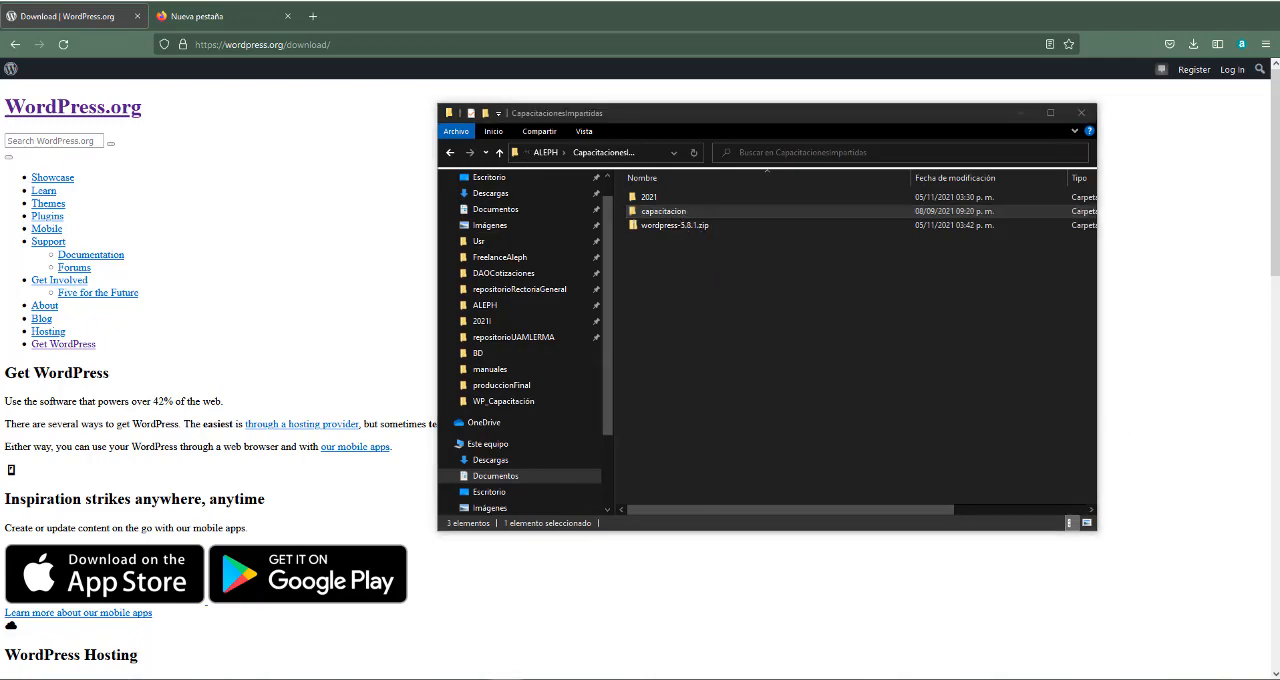
pyautogui.moveTo(1279, 148); pyautogui.dragTo(678, 118)
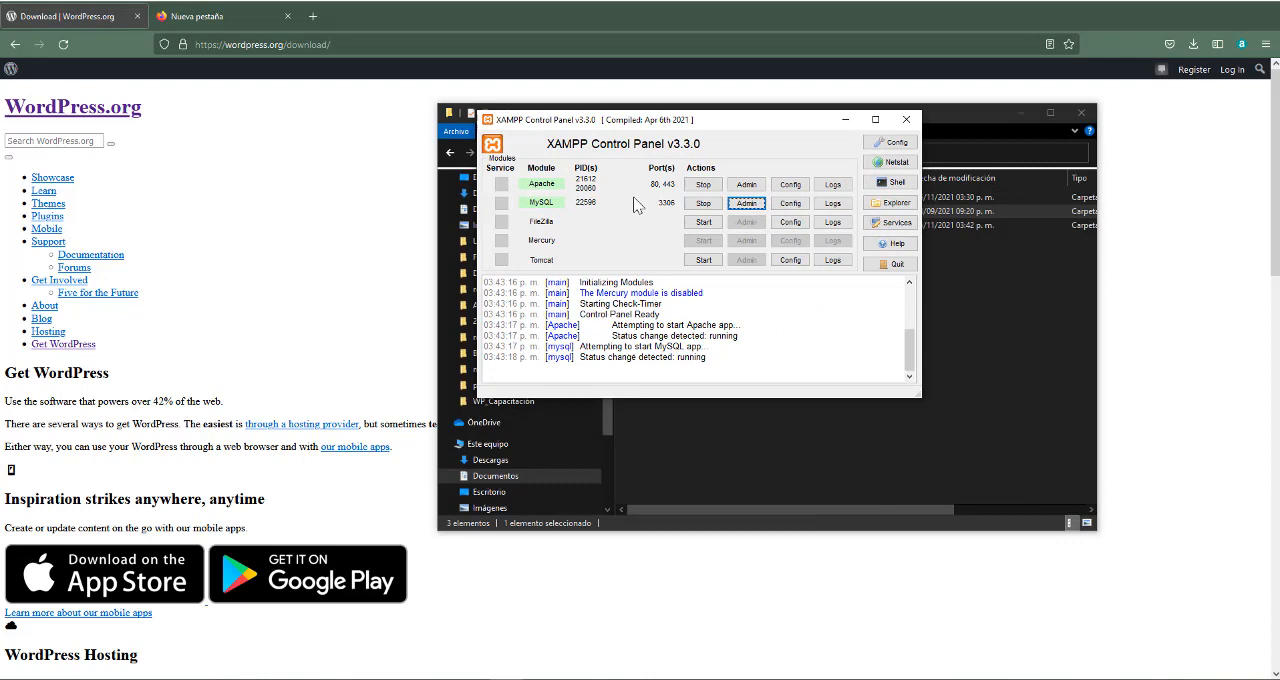
pyautogui.click(703, 187)
pyautogui.click(703, 203)
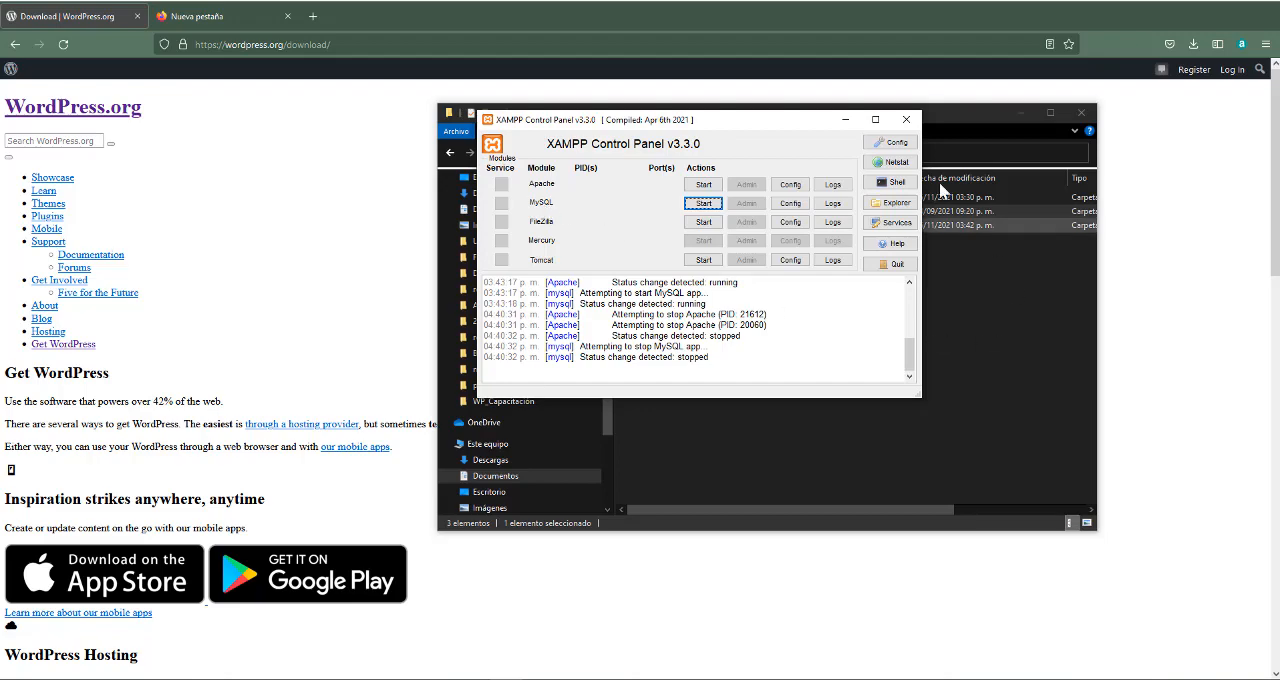
# Start the Apache and MySQL modules again in XAMPP
pyautogui.moveTo(784, 130); pyautogui.dragTo(414, 184)
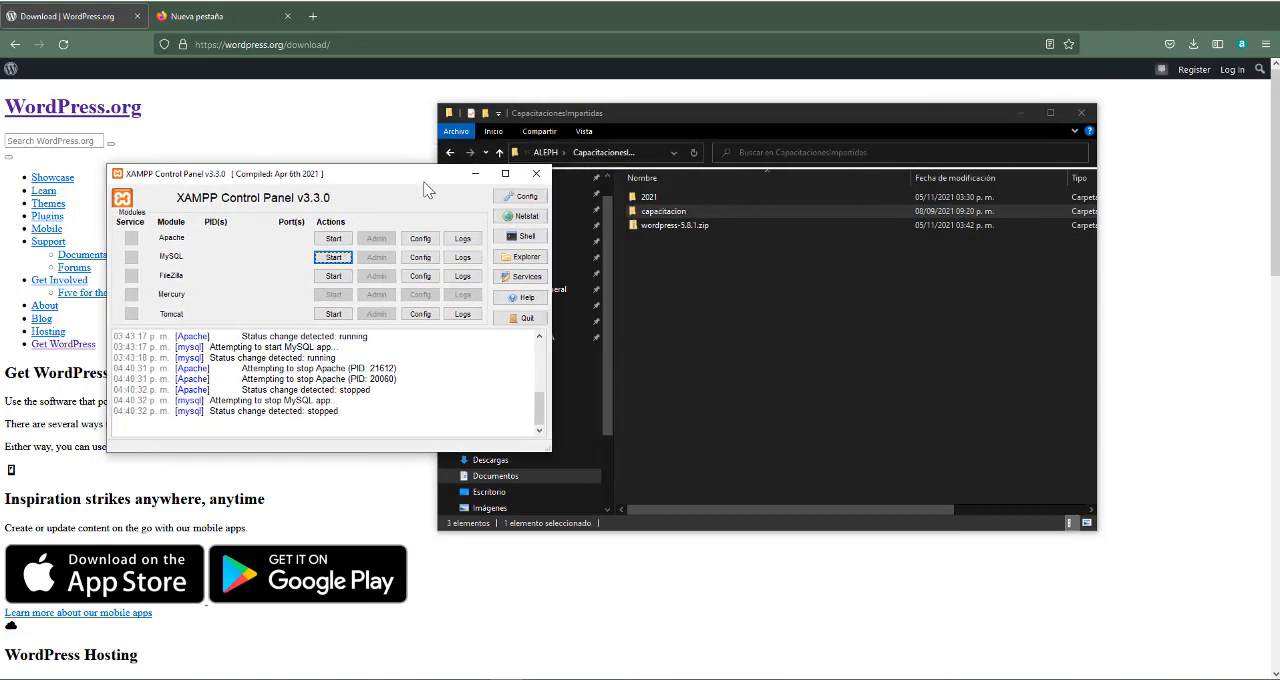
pyautogui.click(699, 212)
pyautogui.click(320, 205)
pyautogui.click(333, 238)
pyautogui.click(334, 257)
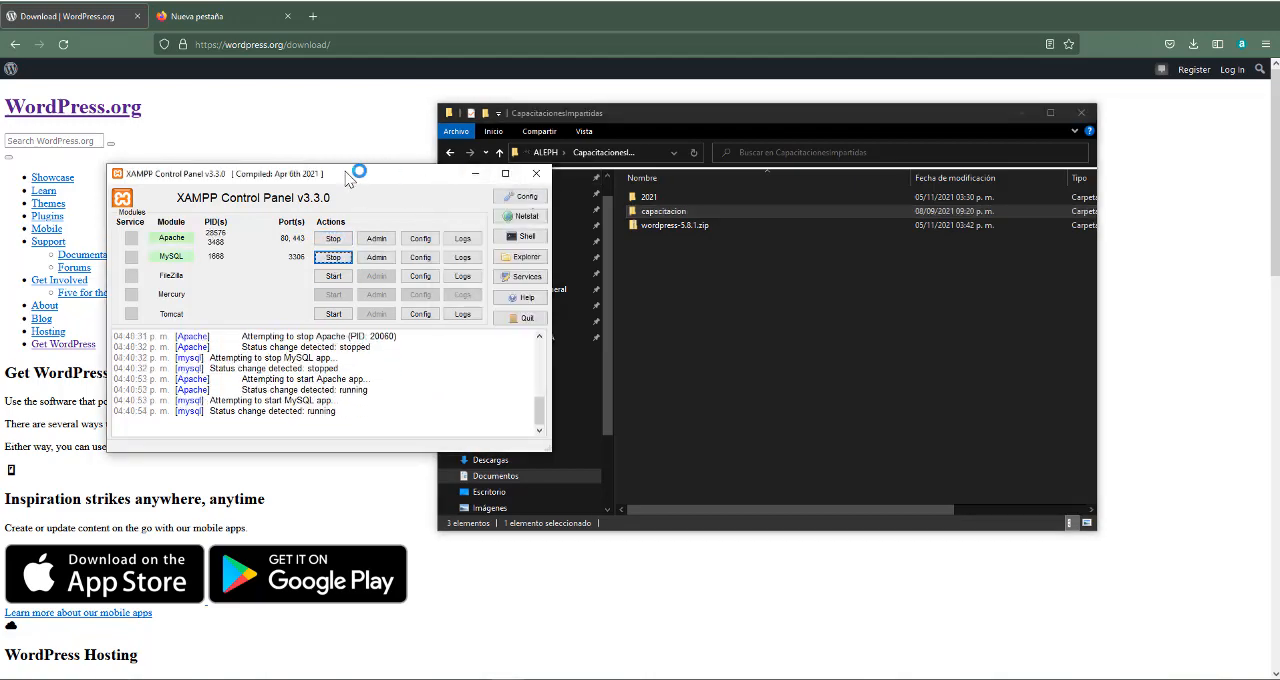
pyautogui.moveTo(357, 177); pyautogui.dragTo(854, 257)
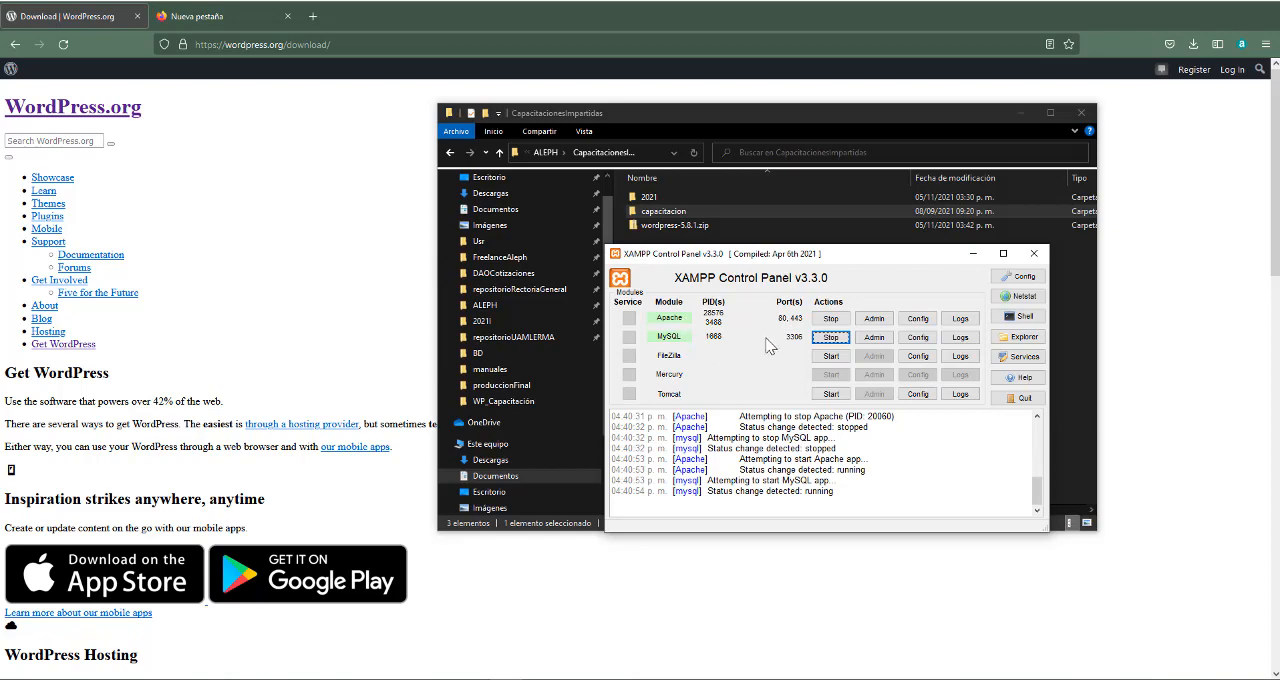
# Minimize the XAMPP Control Panel and switch to the File Explorer window showing drive C
pyautogui.click(972, 254)
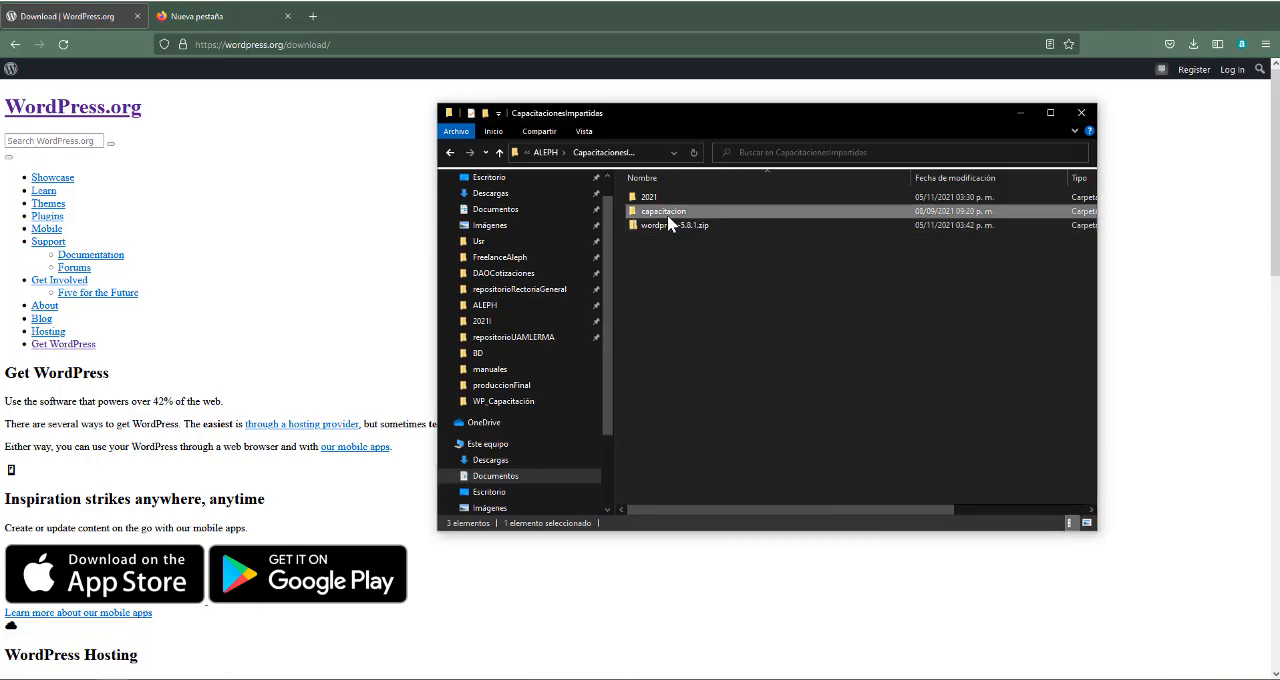
pyautogui.click(115, 678)
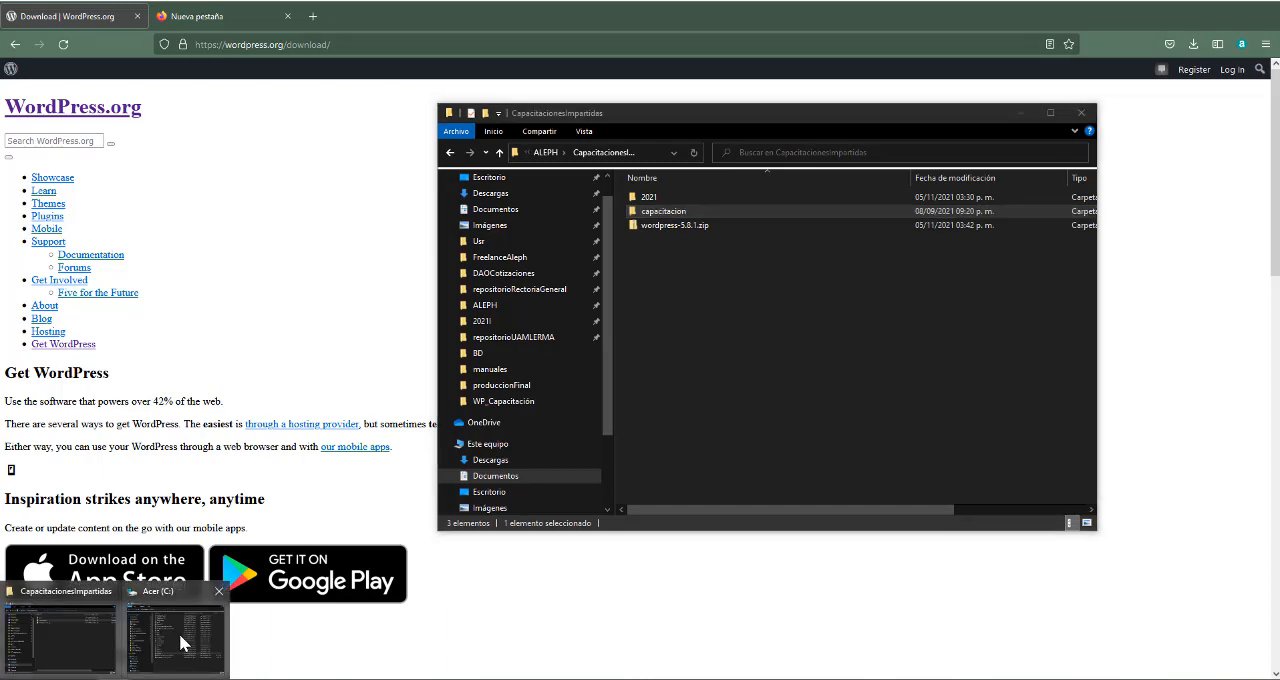
pyautogui.click(179, 638)
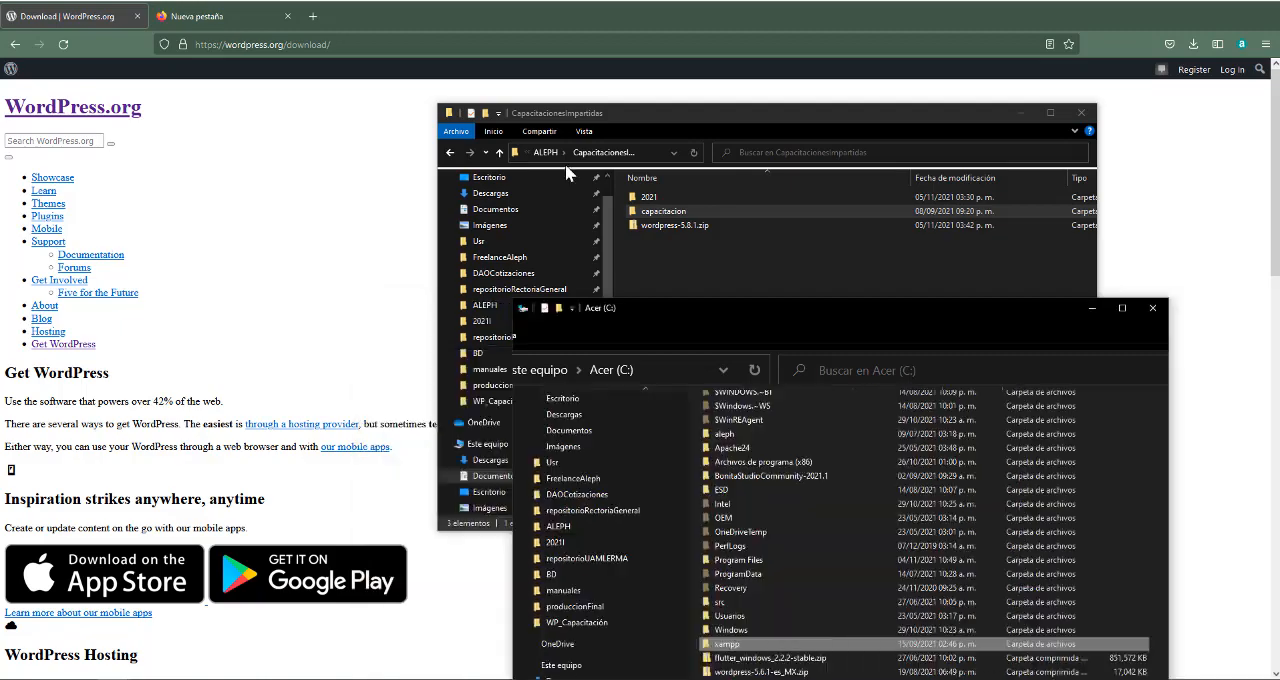
pyautogui.moveTo(900, 290); pyautogui.dragTo(435, 60)
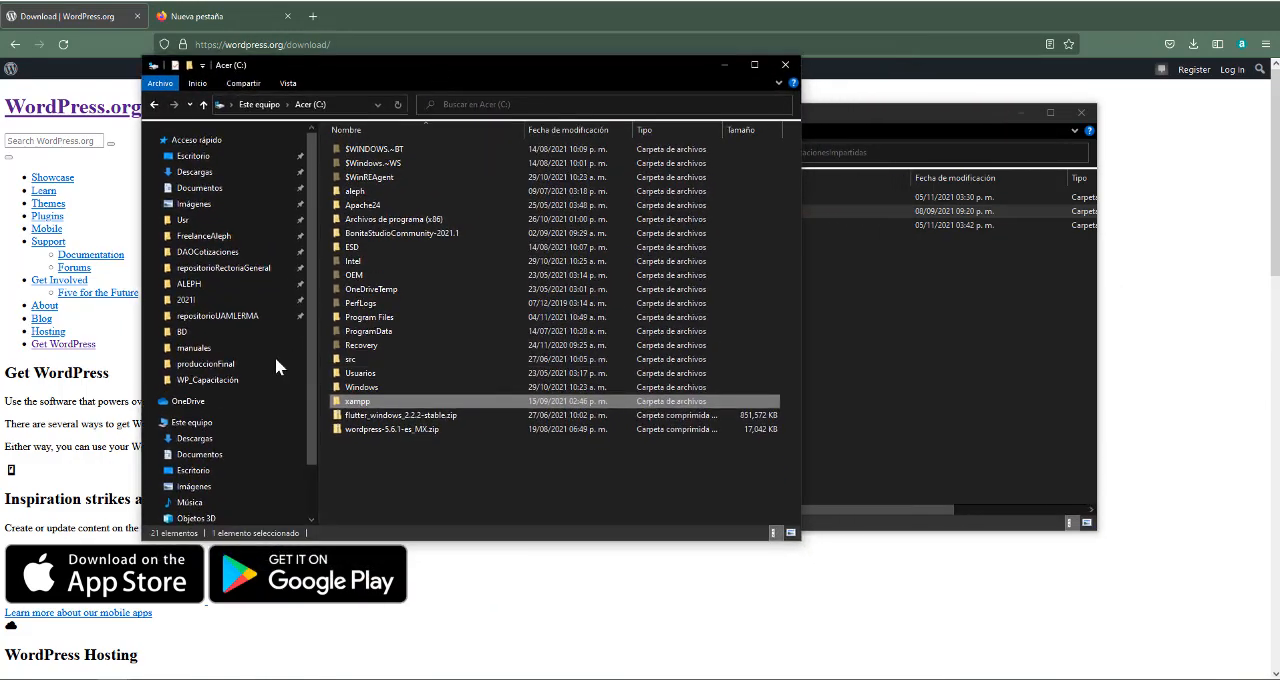
pyautogui.click(312, 106)
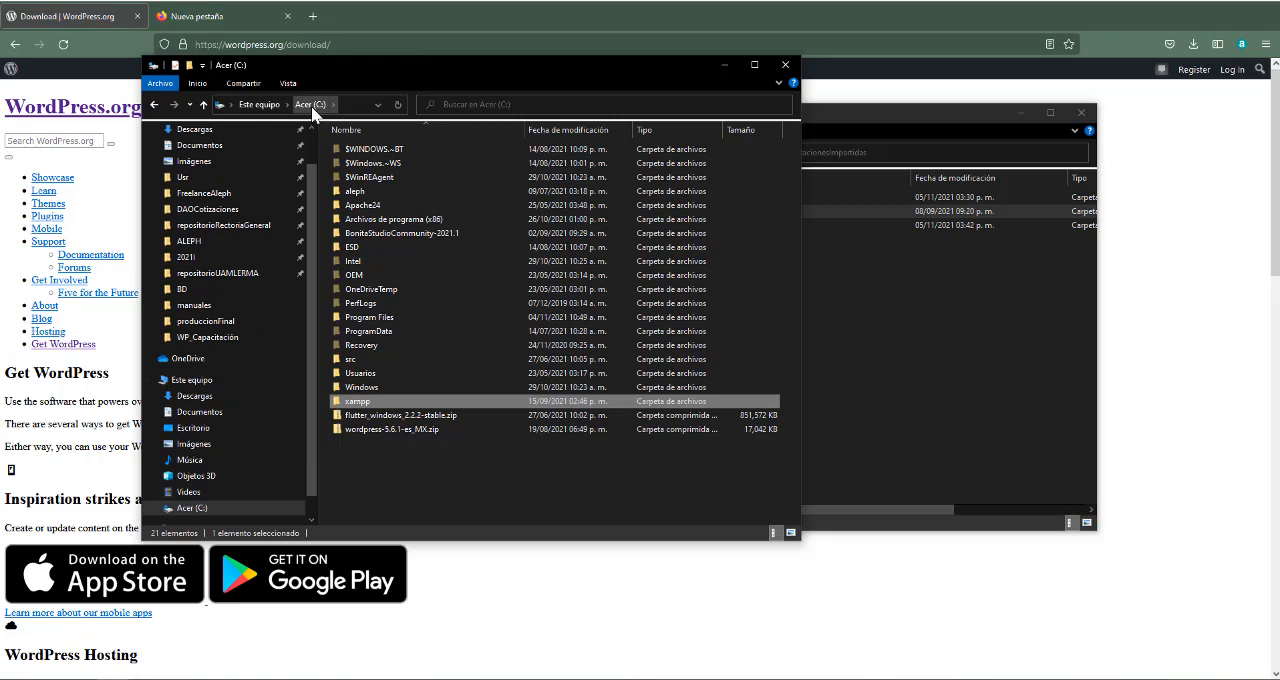
# Open the htdocs folder inside the xampp folder on drive C
pyautogui.doubleClick(380, 404)
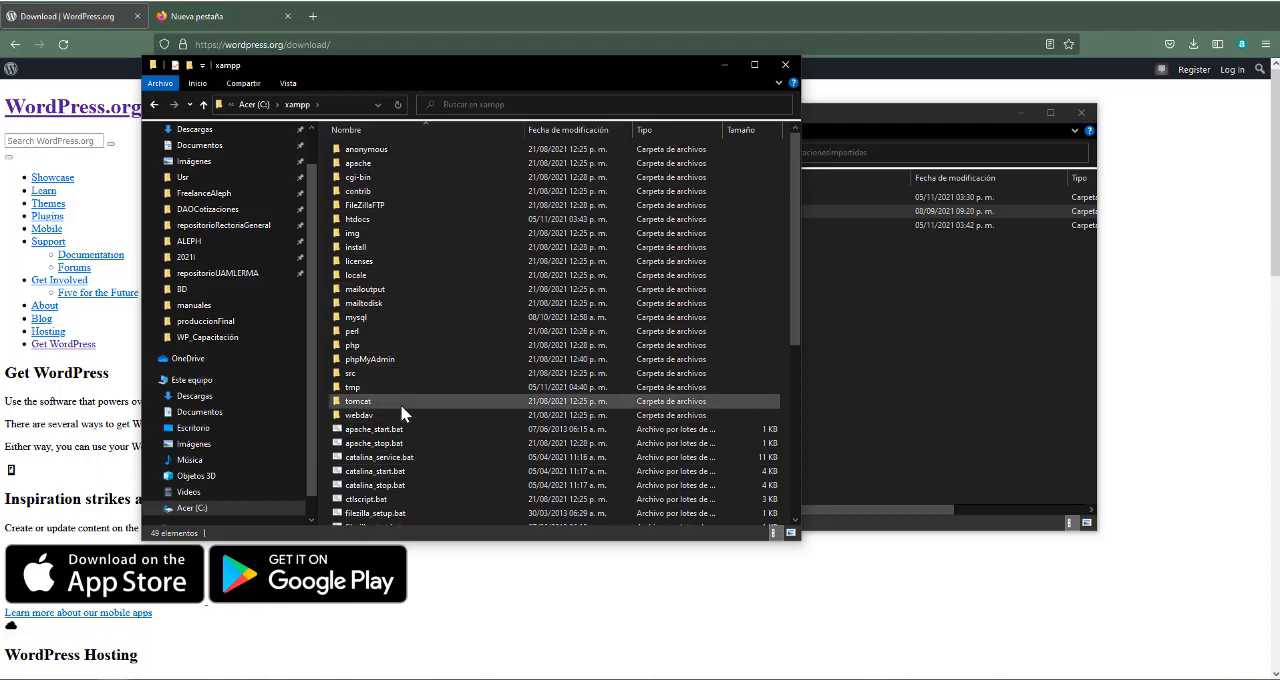
pyautogui.scroll(-5, 423, 480)
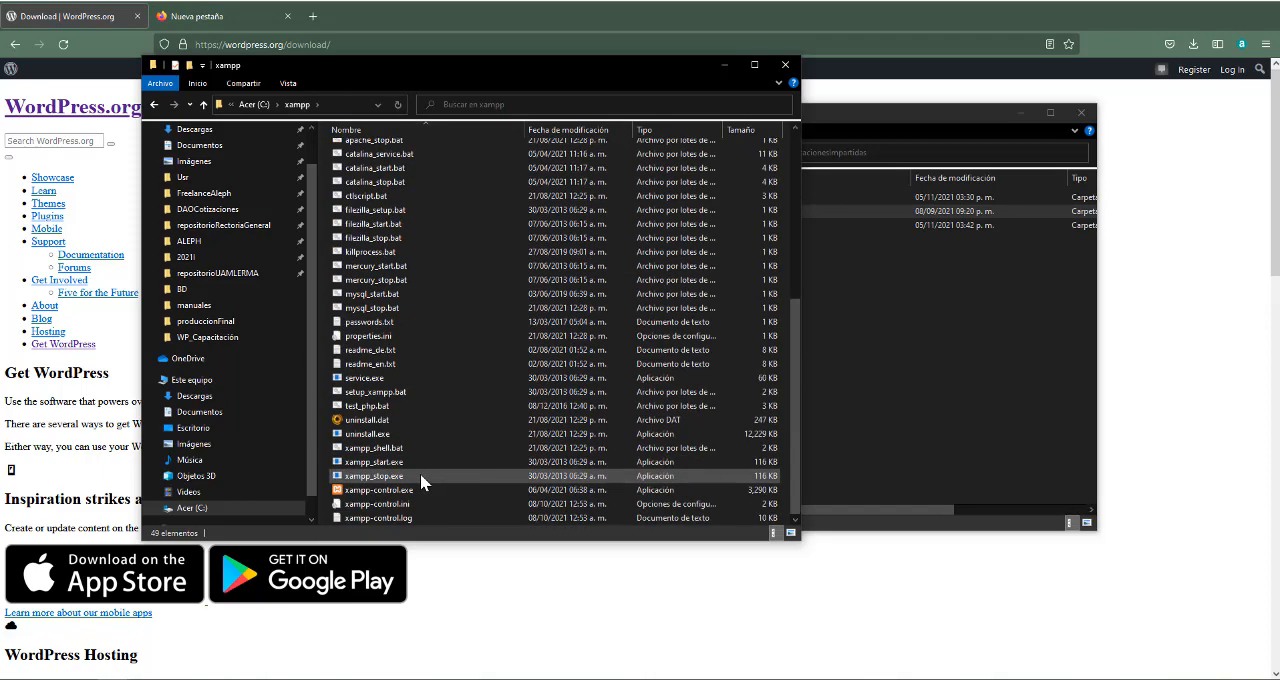
pyautogui.scroll(5, 423, 480)
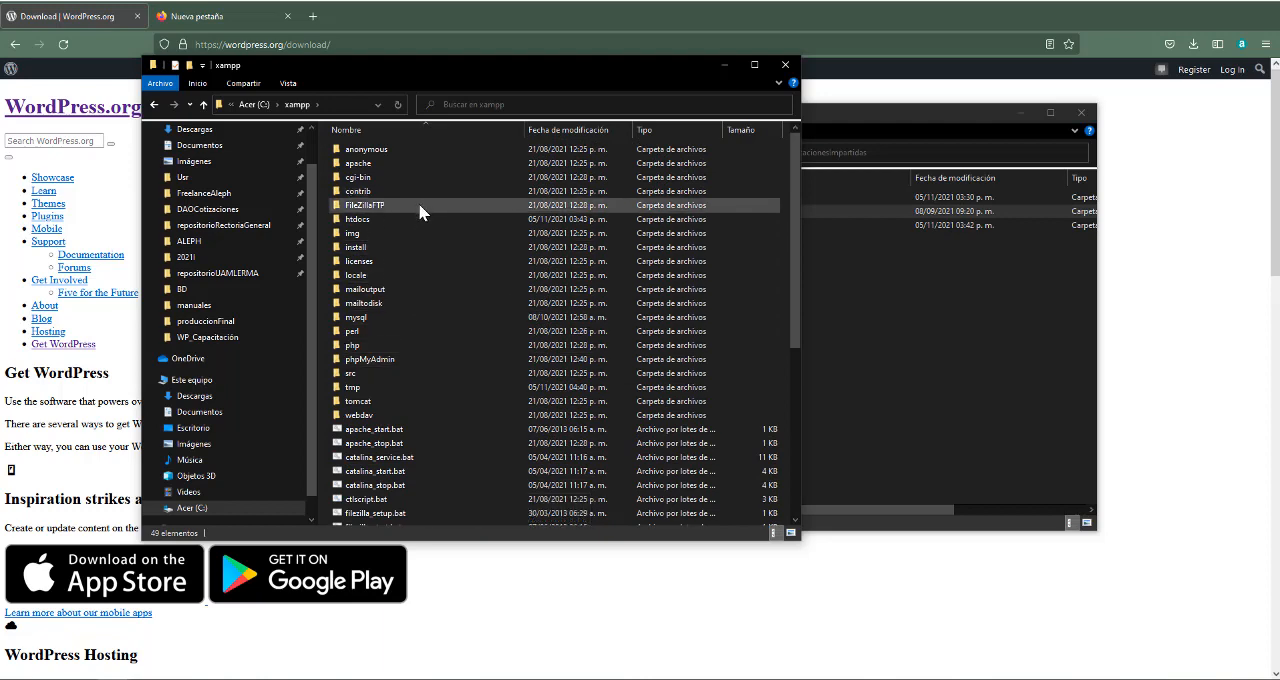
pyautogui.click(393, 220)
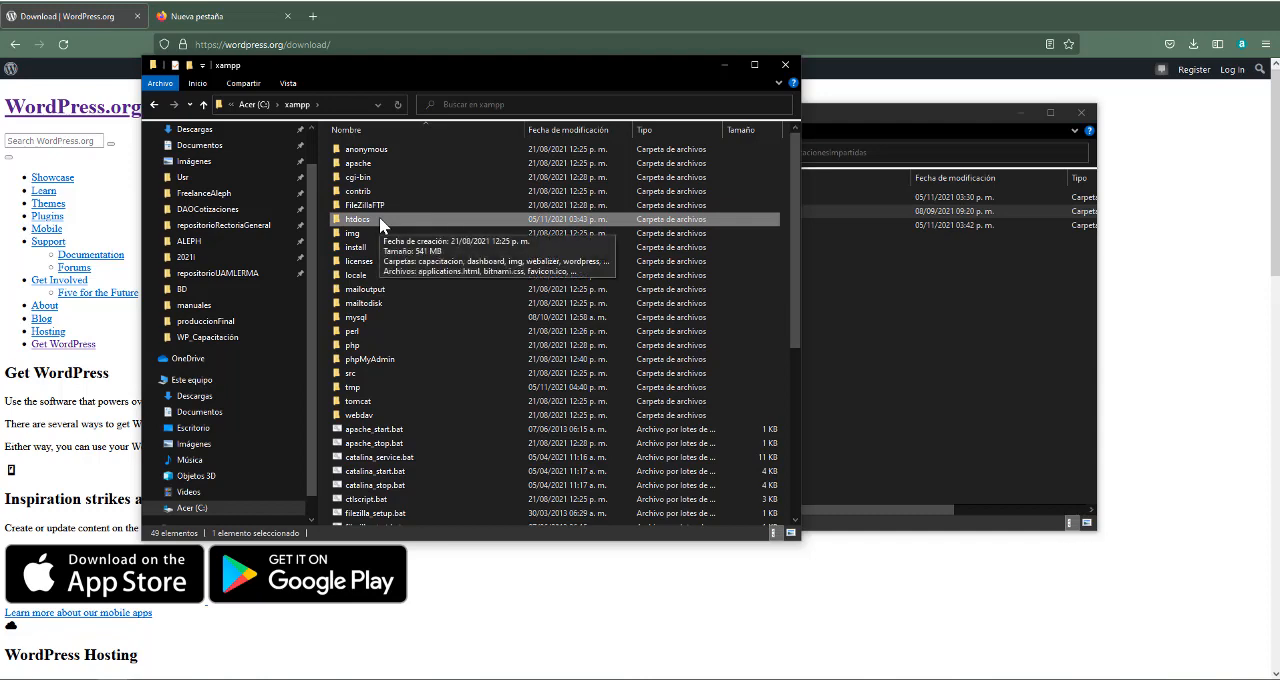
pyautogui.doubleClick(374, 222)
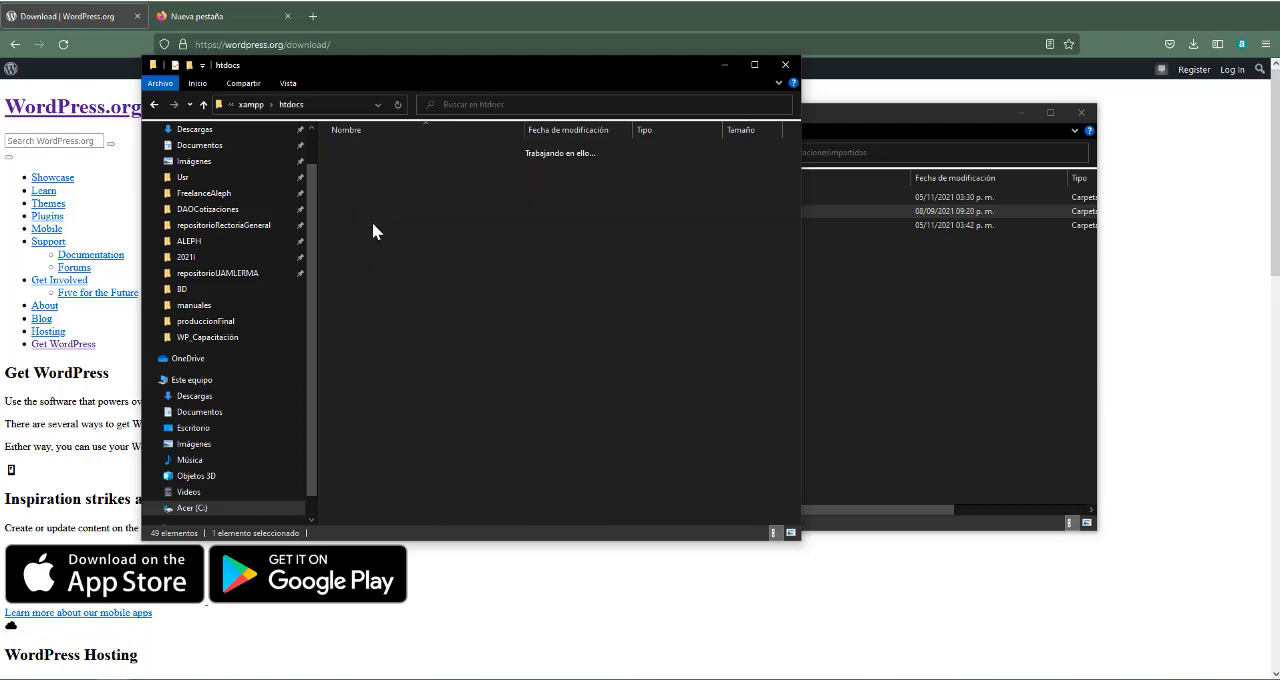
# Delete the existing capacitacion folder from htdocs
pyautogui.click(378, 154)
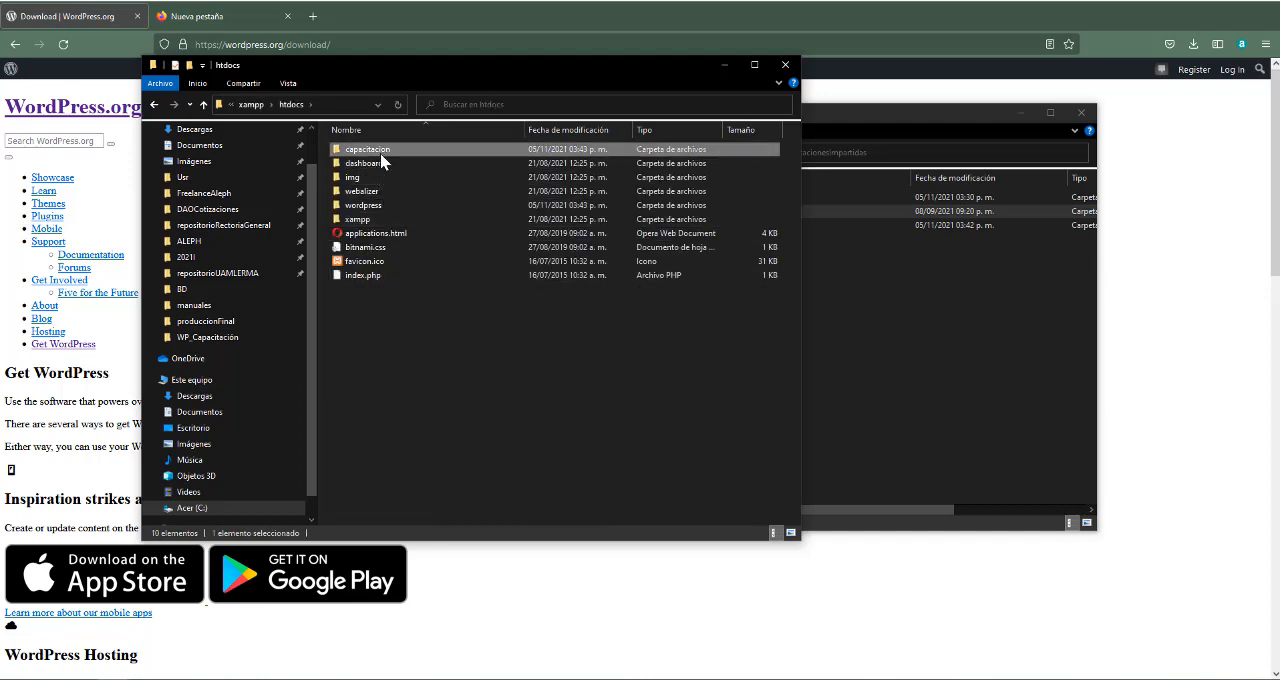
pyautogui.rightClick(386, 160)
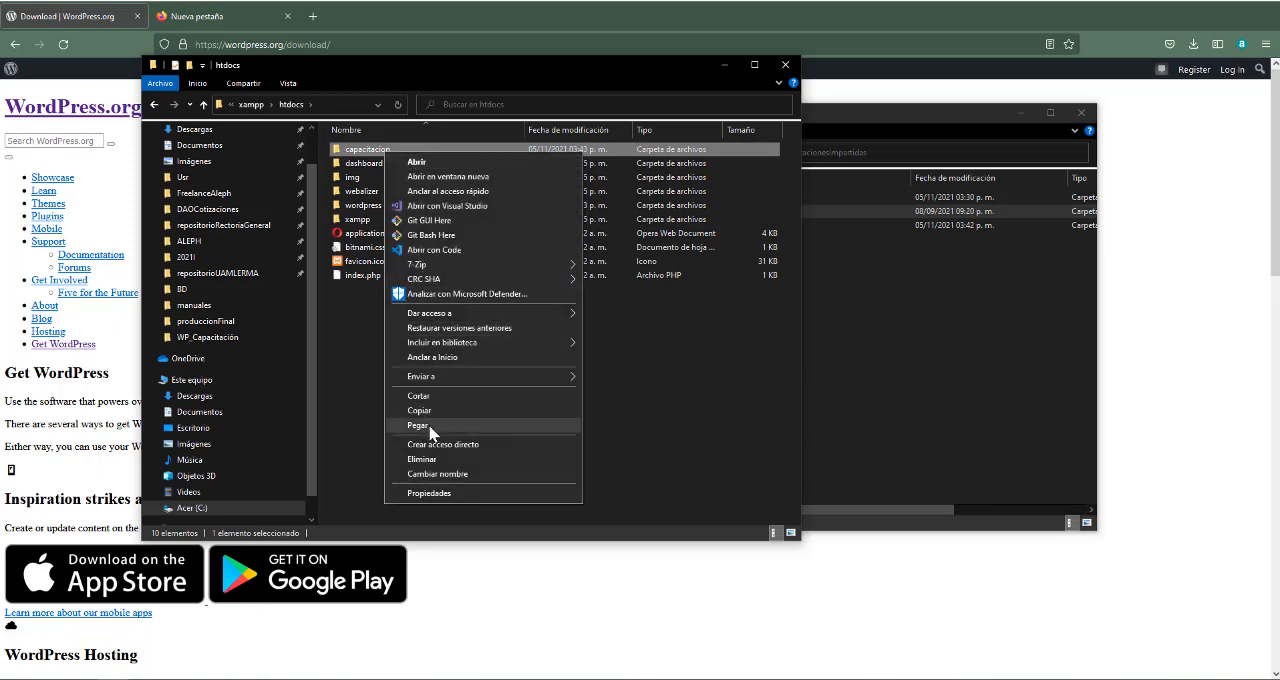
pyautogui.click(420, 459)
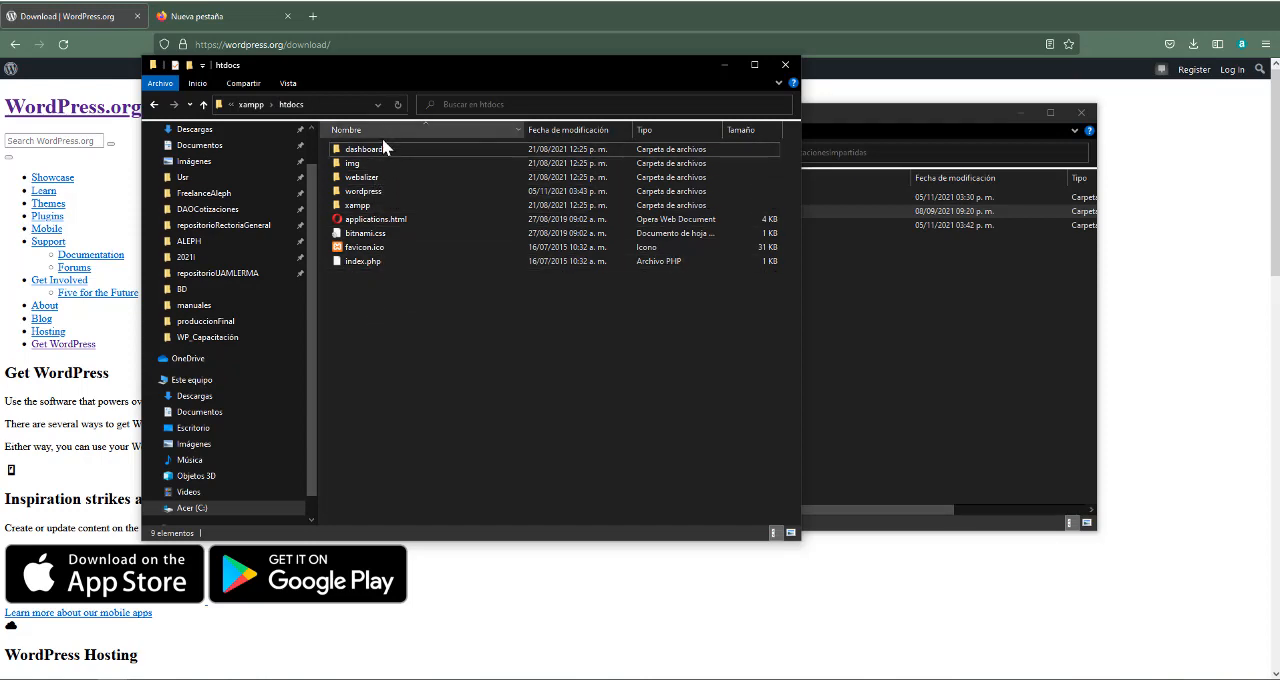
# Look through the contents of the wordpress folder in htdocs and return to htdocs
pyautogui.doubleClick(378, 190)
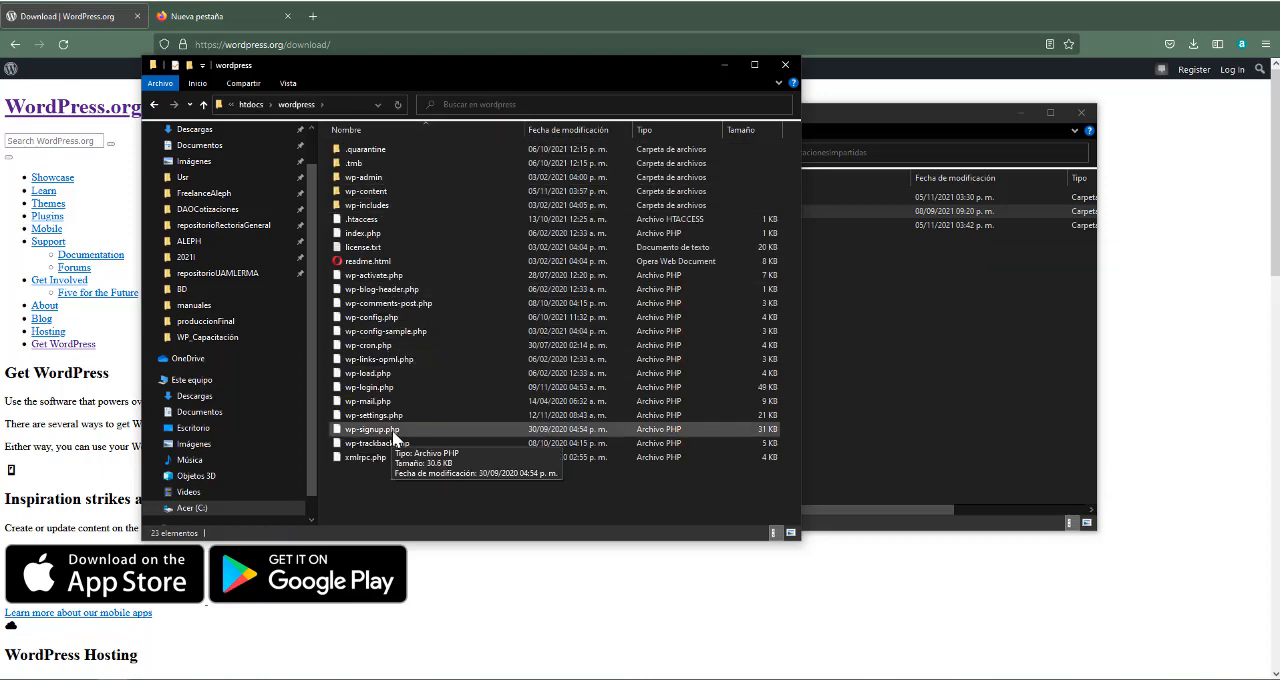
pyautogui.click(252, 105)
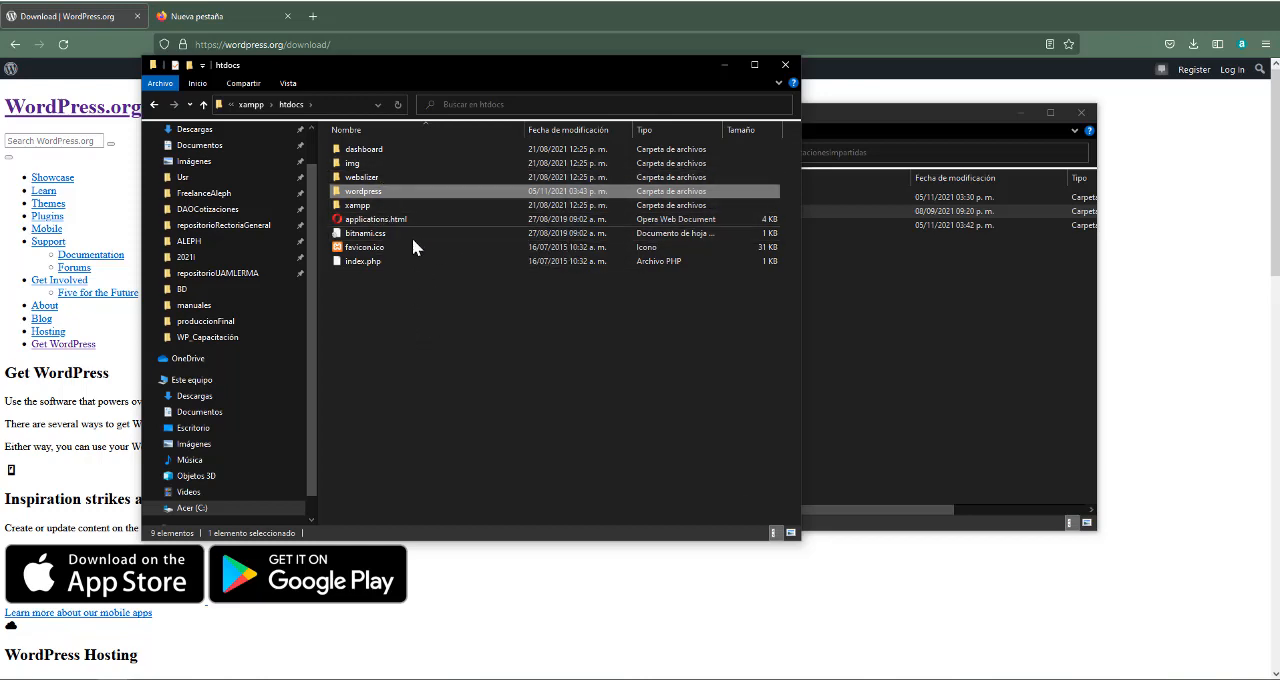
pyautogui.doubleClick(388, 193)
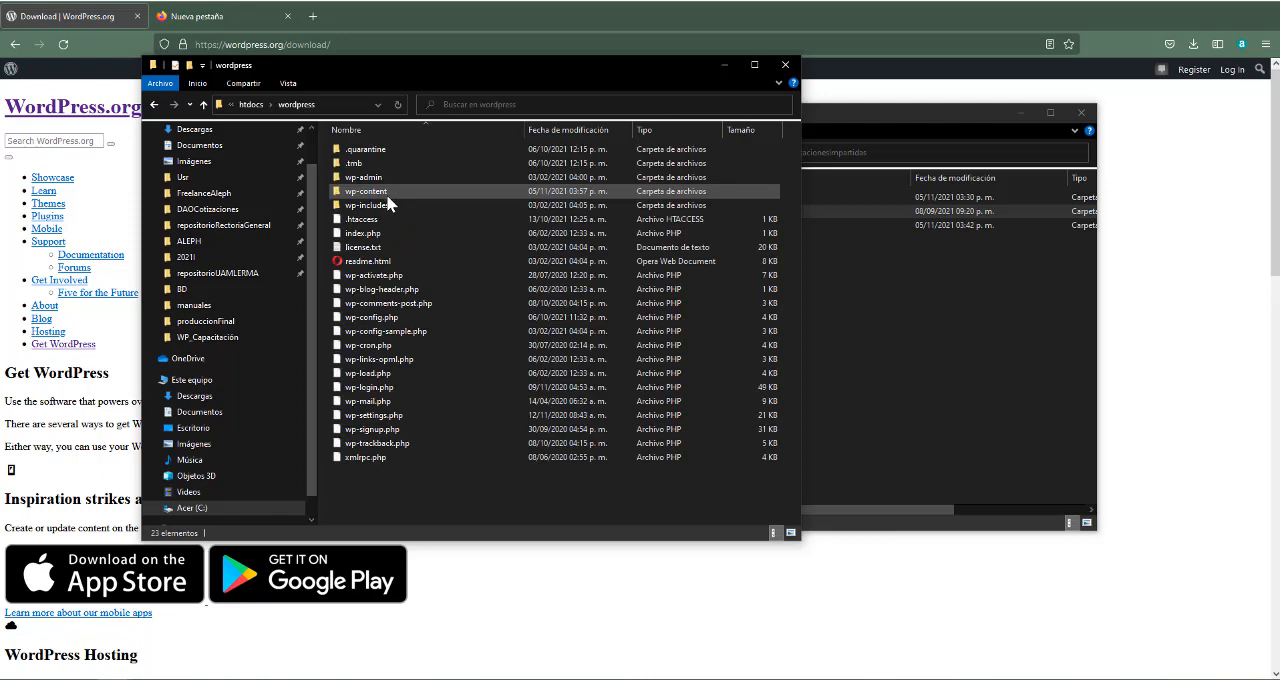
pyautogui.click(253, 104)
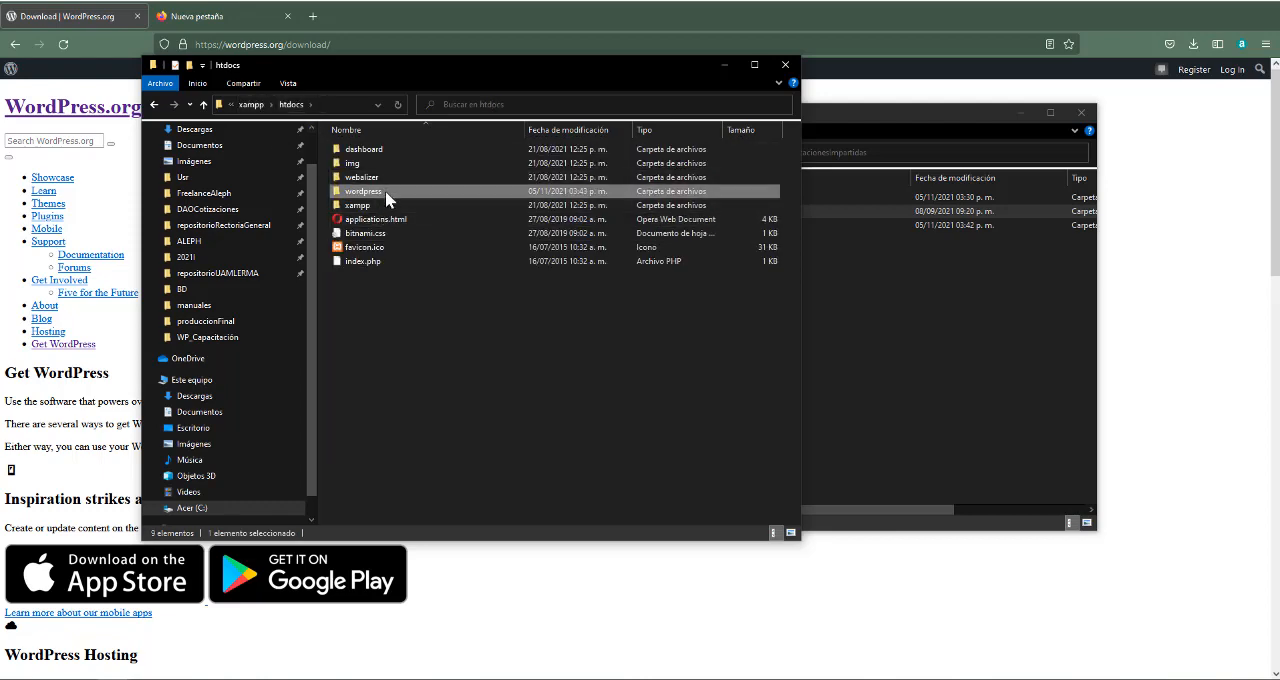
# Switch to Firefox and load localhost/wordpress in the empty tab
pyautogui.click(258, 17)
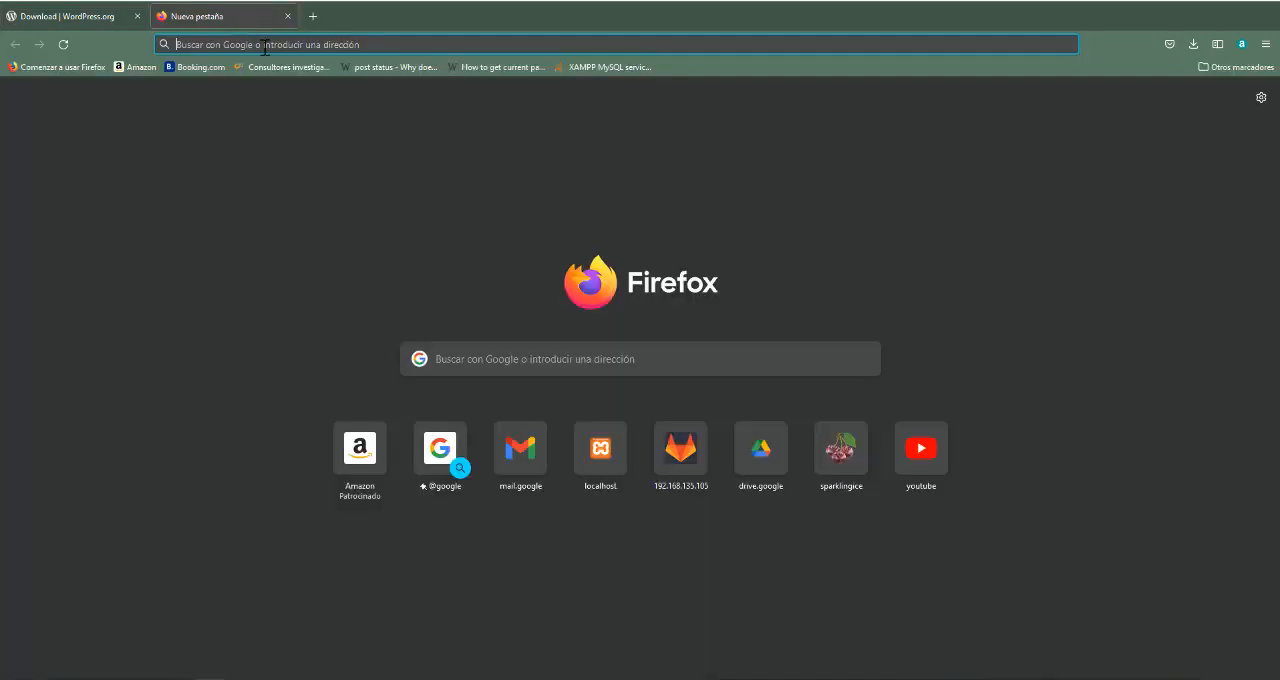
pyautogui.click(267, 45)
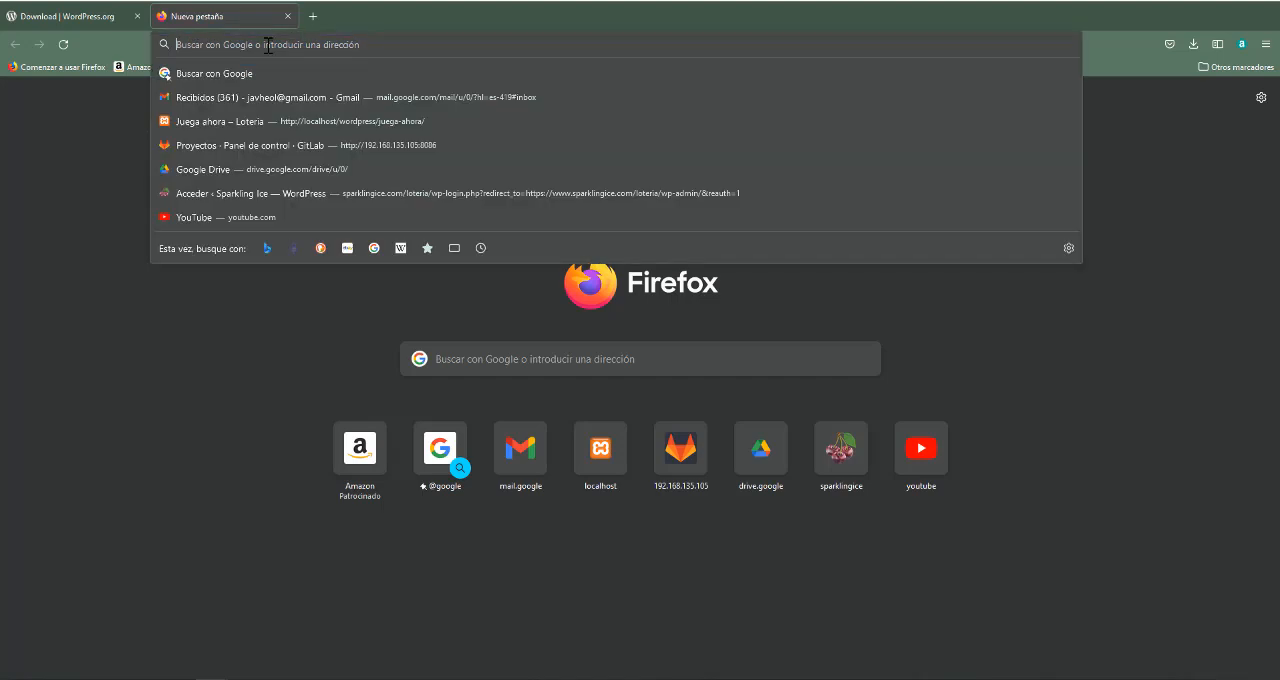
pyautogui.write('localhost')
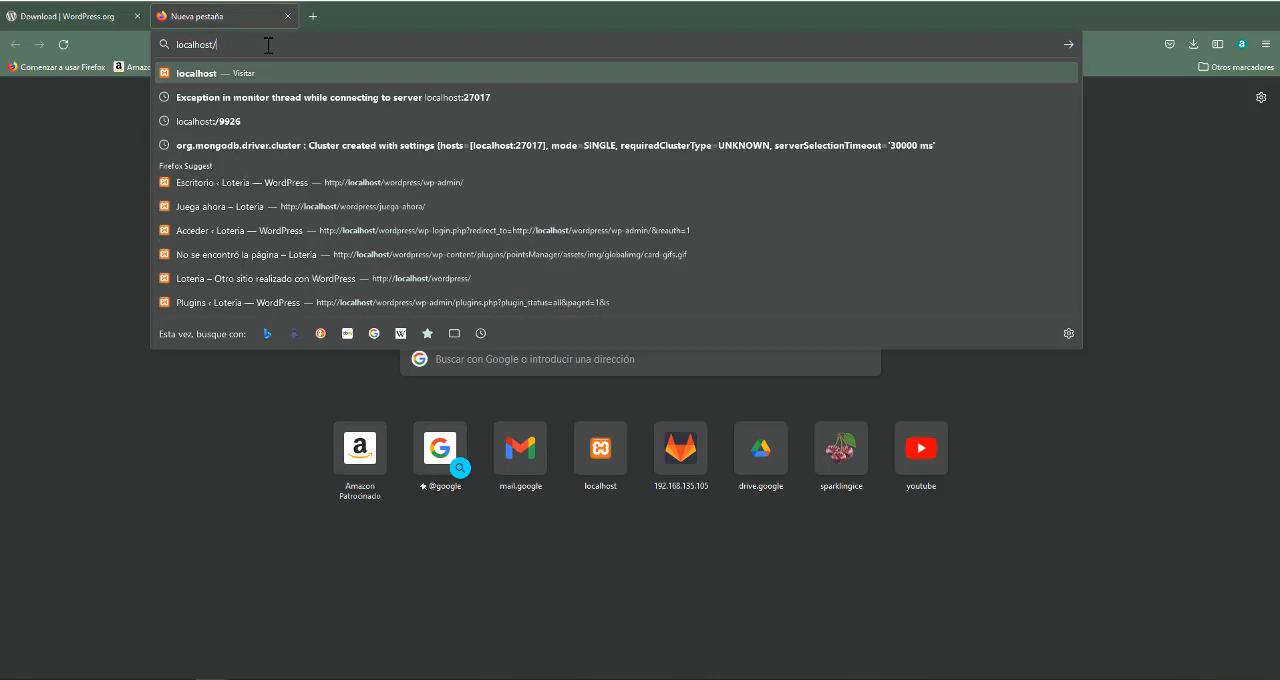
pyautogui.write('/wordpress')
pyautogui.press('Return')
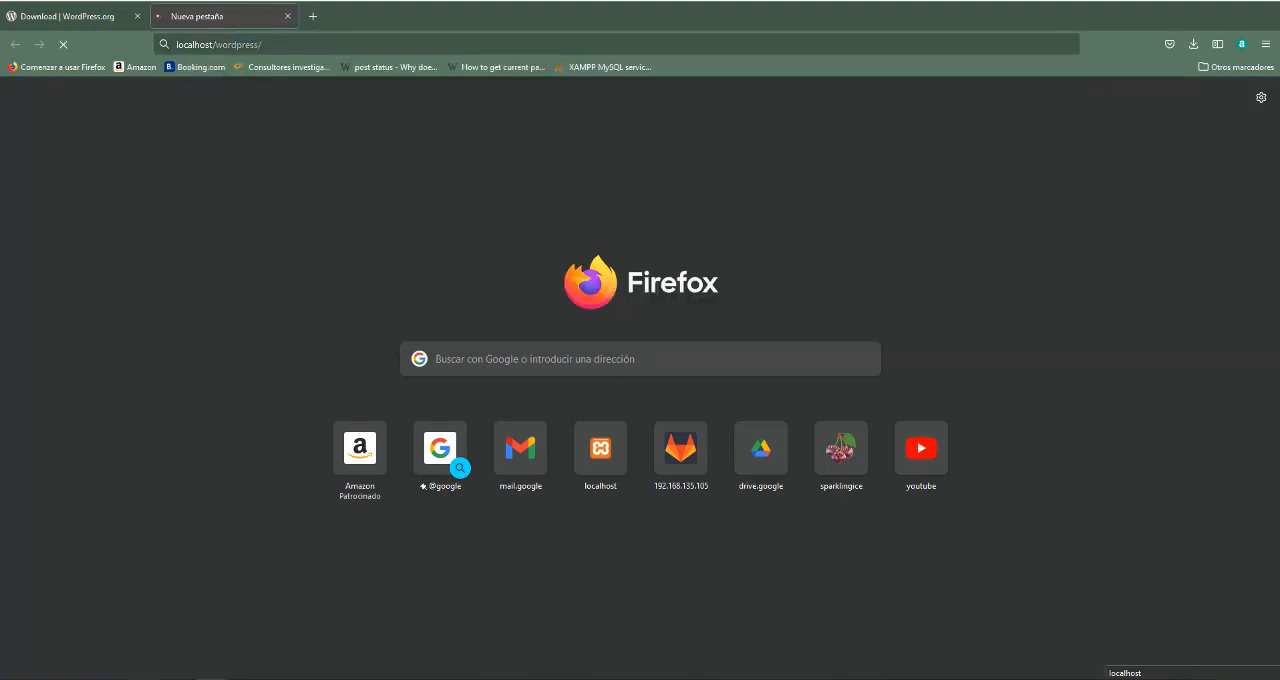
# Compare the wordpress part of the site address with the wordpress folder in htdocs
pyautogui.moveTo(115, 679)
pyautogui.click(167, 652)
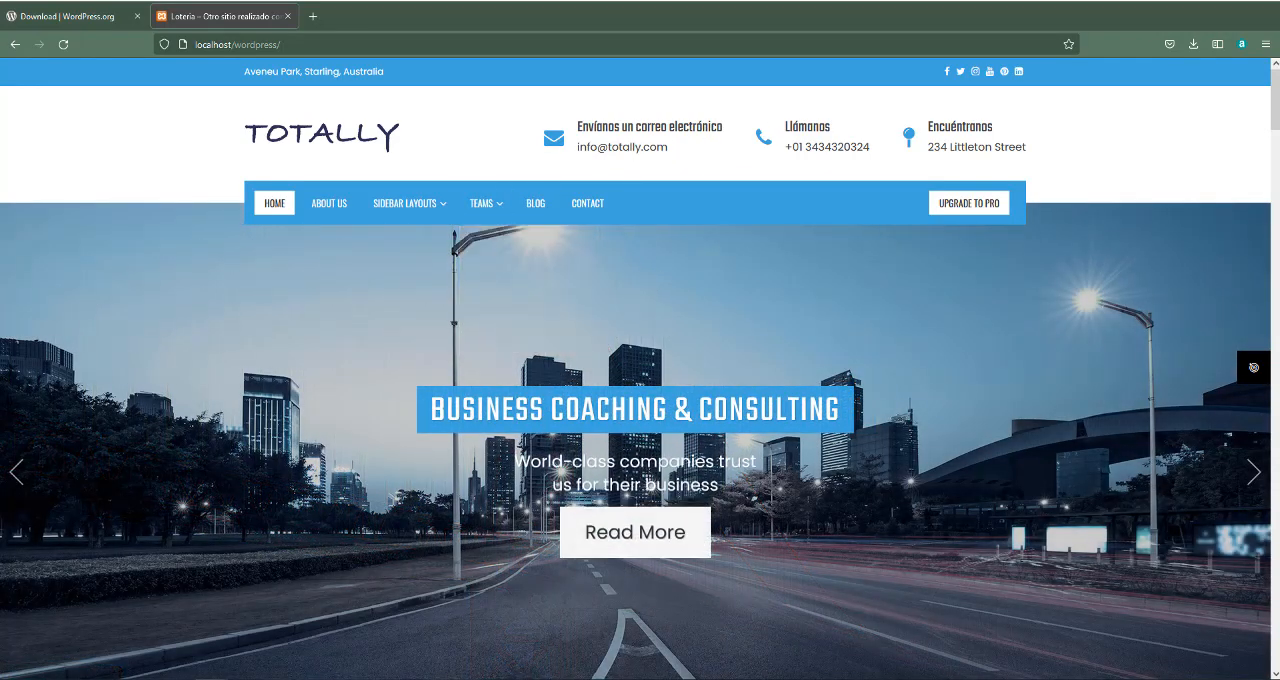
pyautogui.moveTo(290, 45); pyautogui.dragTo(235, 50)
pyautogui.click(315, 47)
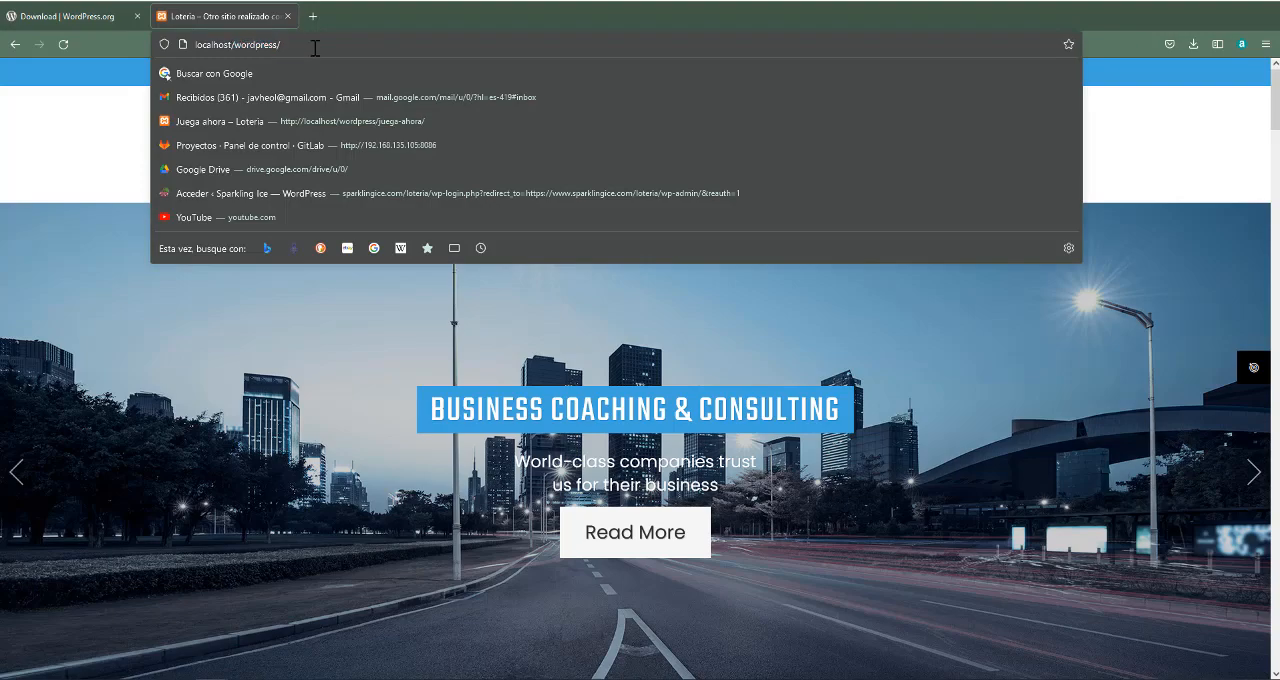
pyautogui.click(75, 153)
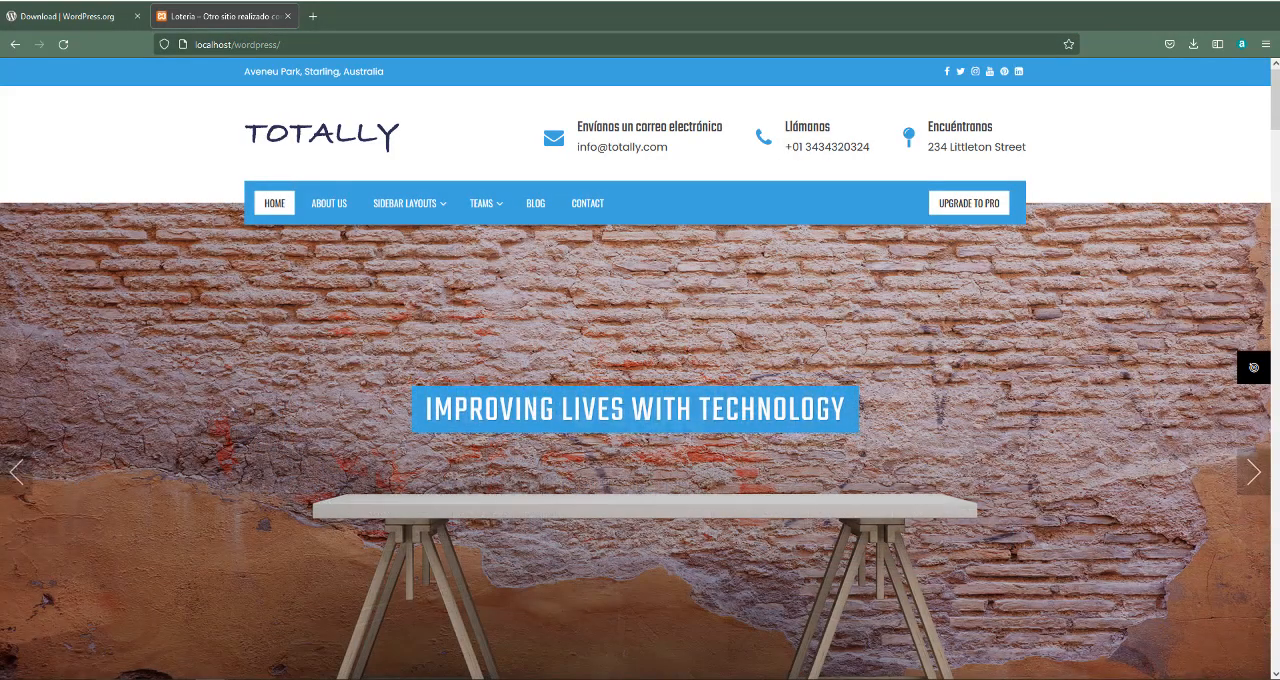
pyautogui.click(179, 631)
pyautogui.click(370, 190)
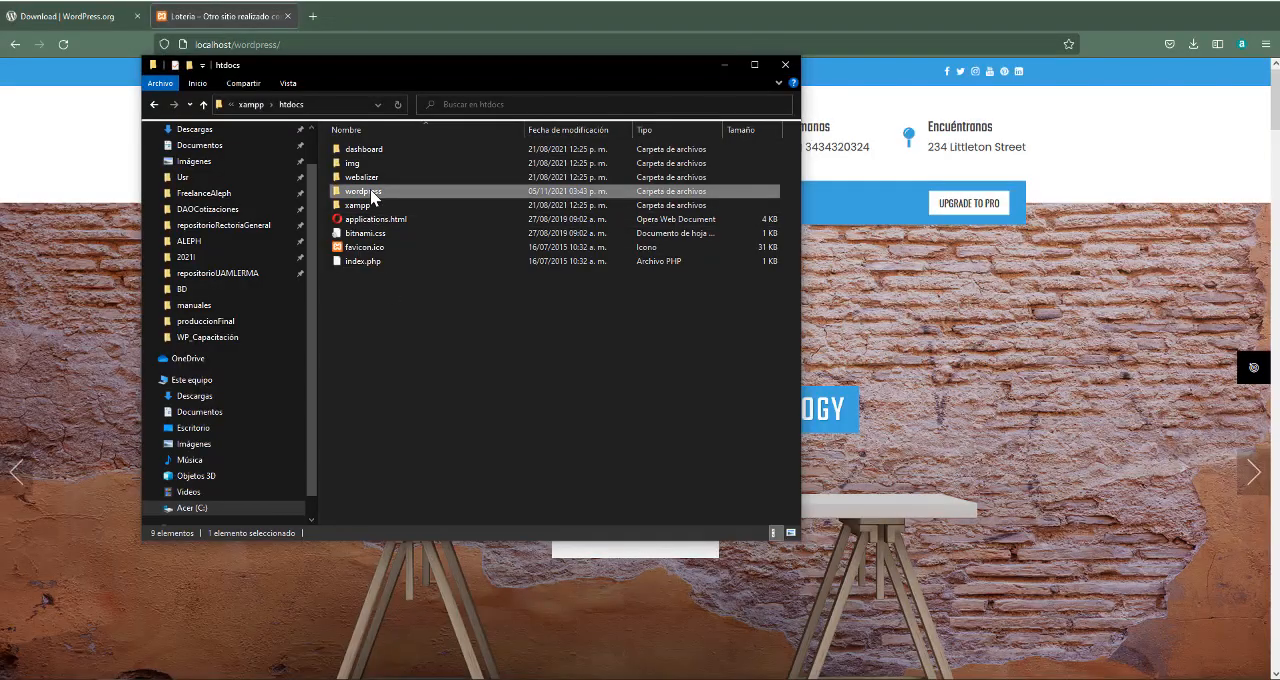
pyautogui.click(381, 279)
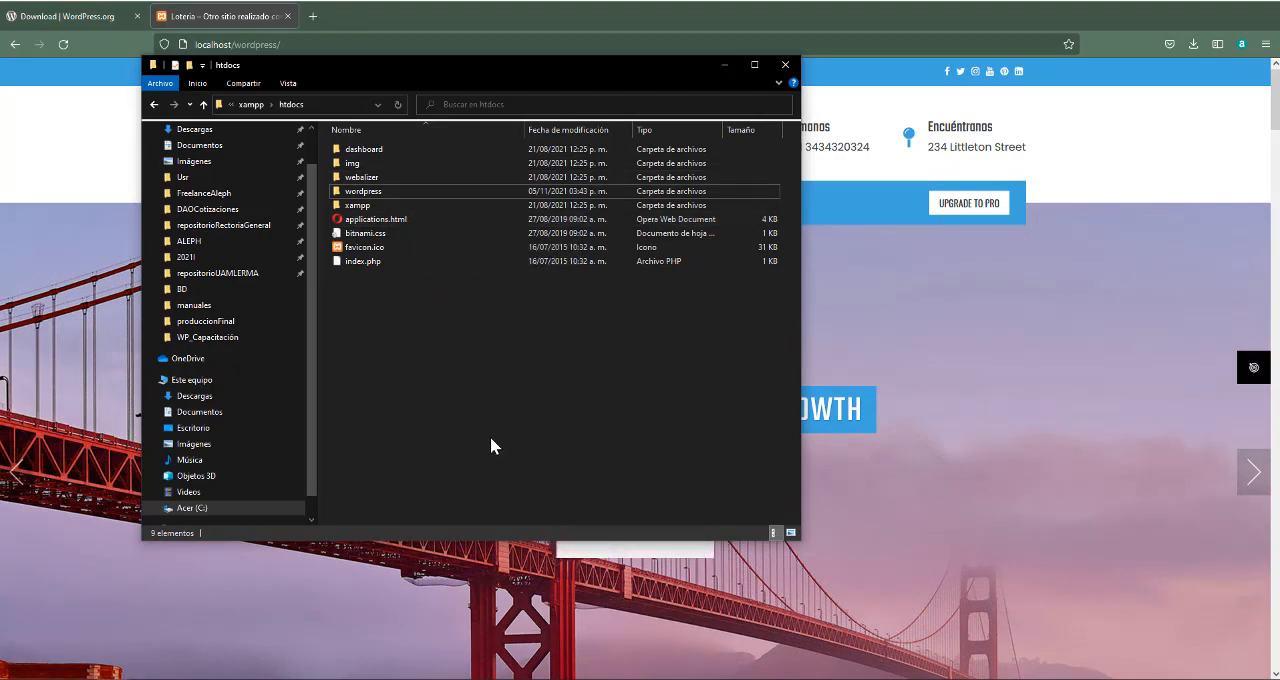
# Return to Firefox and load localhost/capacitacion by replacing the wordpress part of the address
pyautogui.click(302, 47)
pyautogui.click(303, 47)
pyautogui.moveTo(303, 47); pyautogui.dragTo(234, 47)
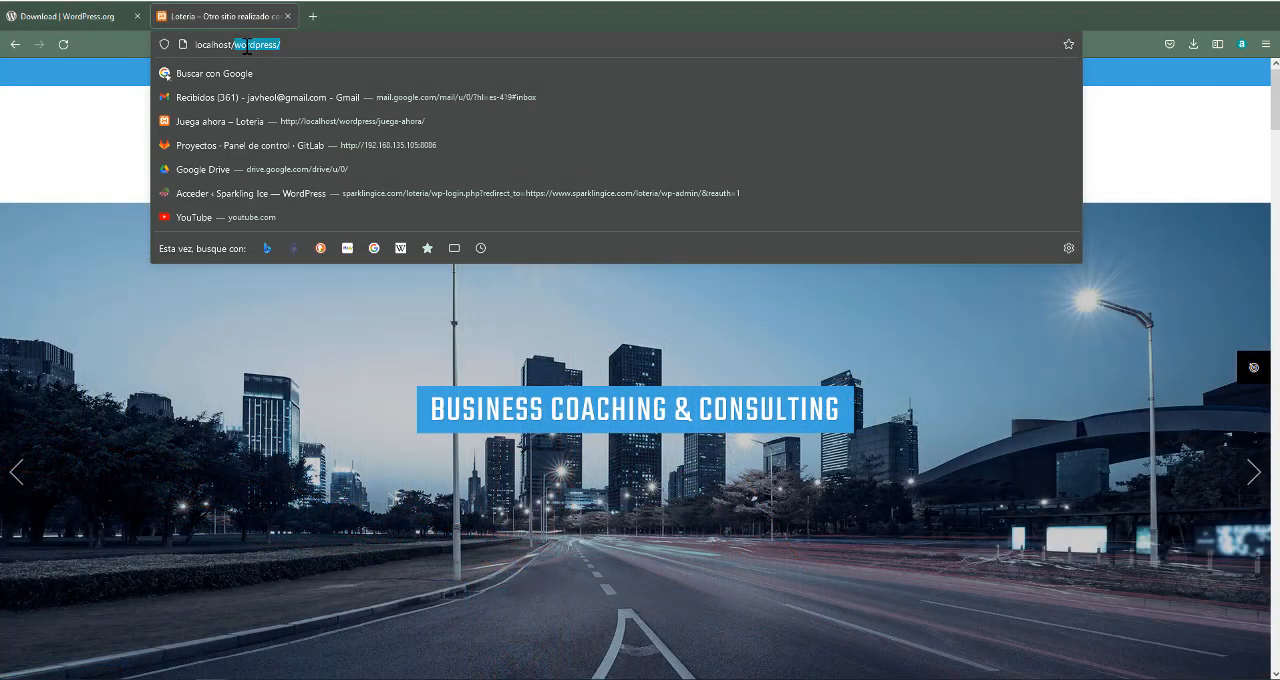
pyautogui.write('capacita')
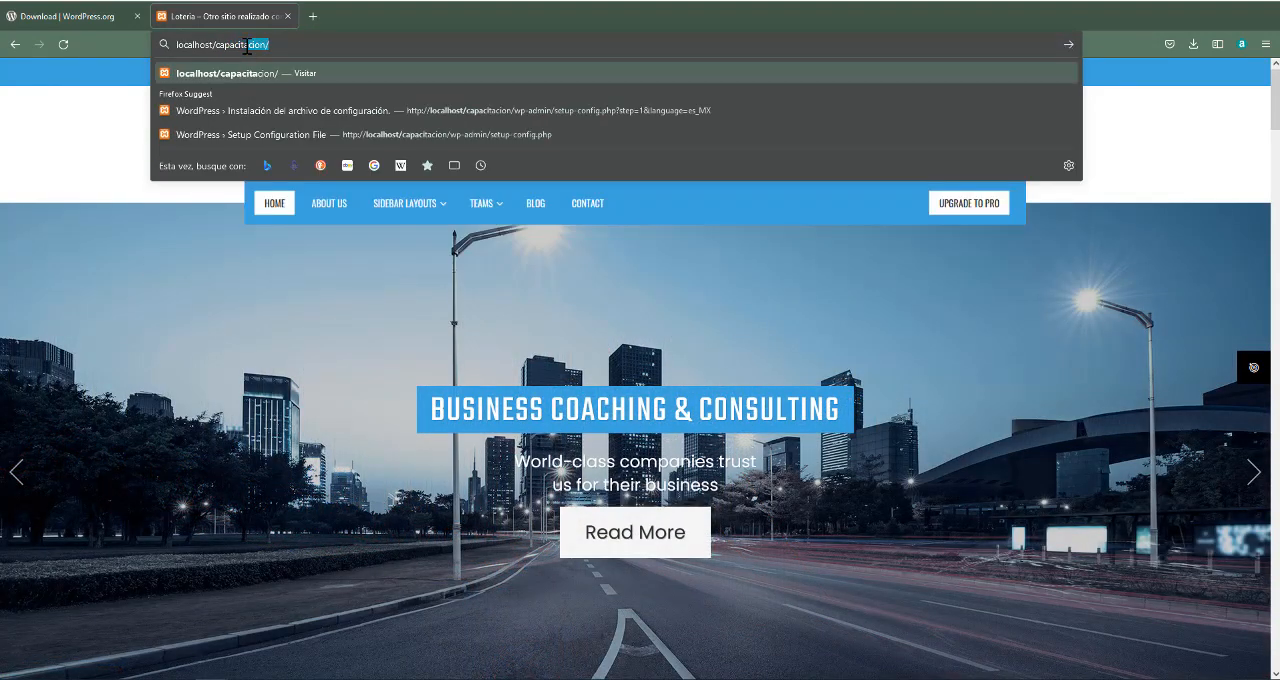
pyautogui.write('cion')
pyautogui.press('Return')
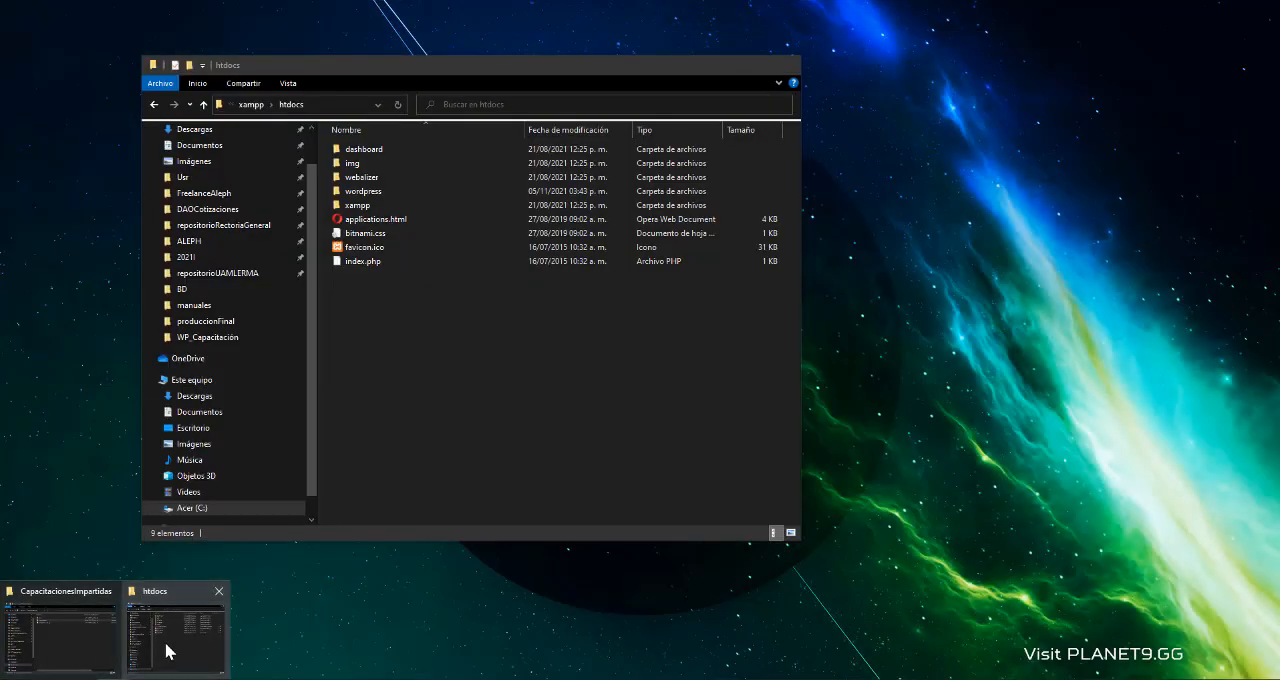
# Move the capacitacion folder from CapacitacionesImpartidas into the htdocs folder in File Explorer and open it there
pyautogui.click(165, 650)
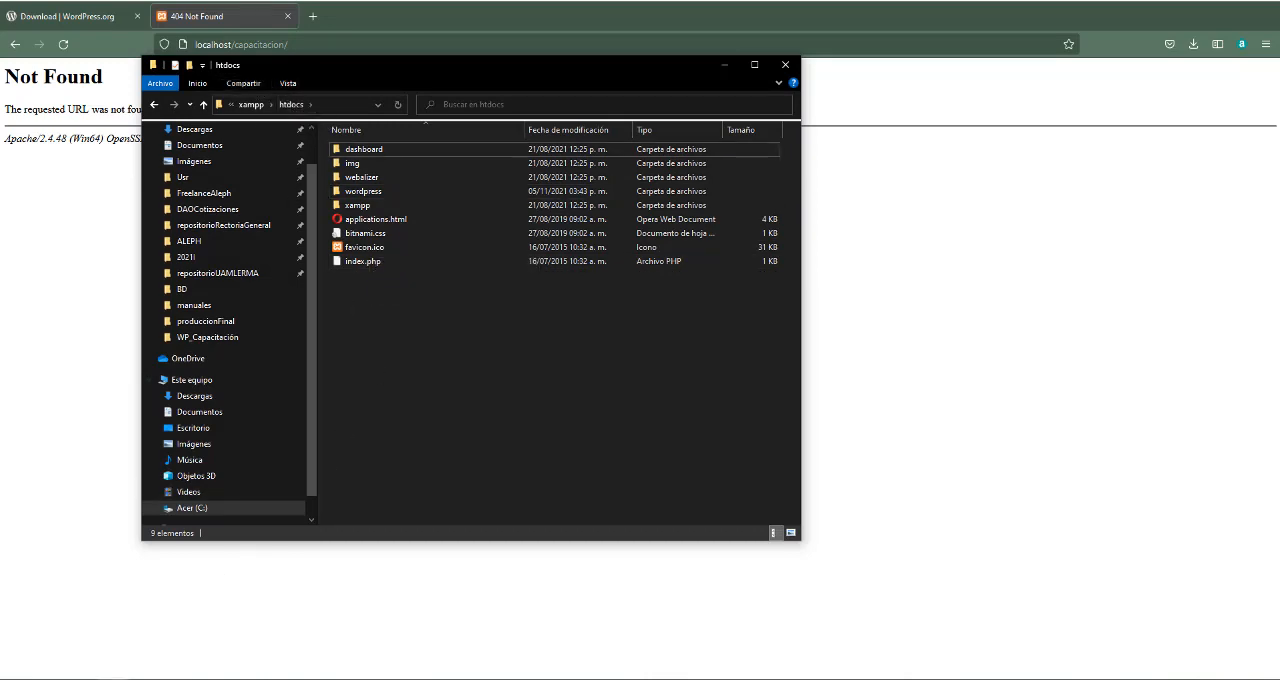
pyautogui.moveTo(137, 660)
pyautogui.click(77, 636)
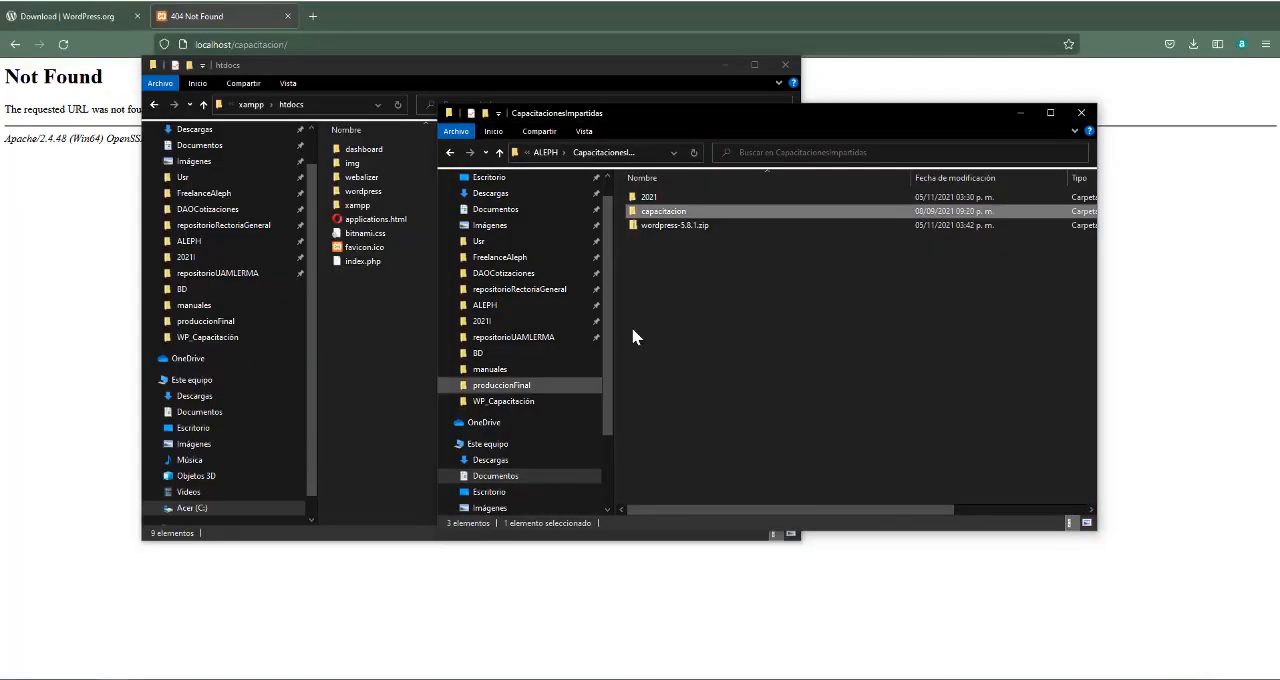
pyautogui.doubleClick(680, 218)
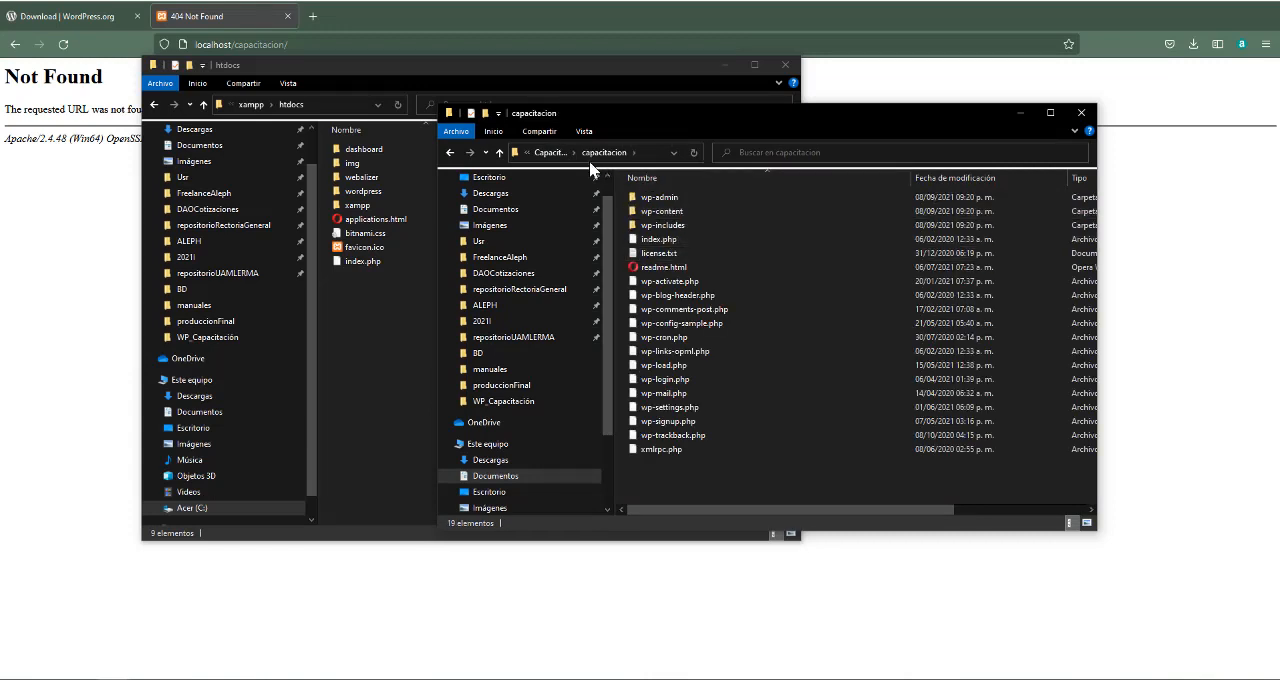
pyautogui.click(562, 156)
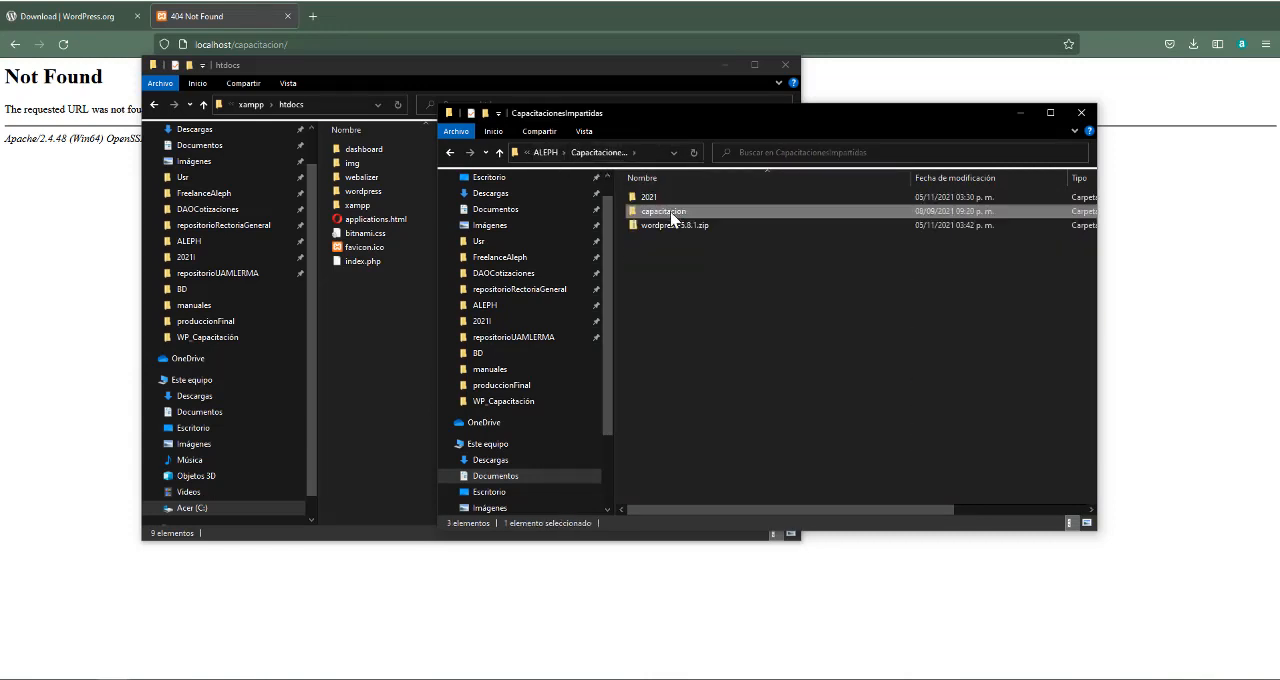
pyautogui.moveTo(672, 219); pyautogui.dragTo(380, 387)
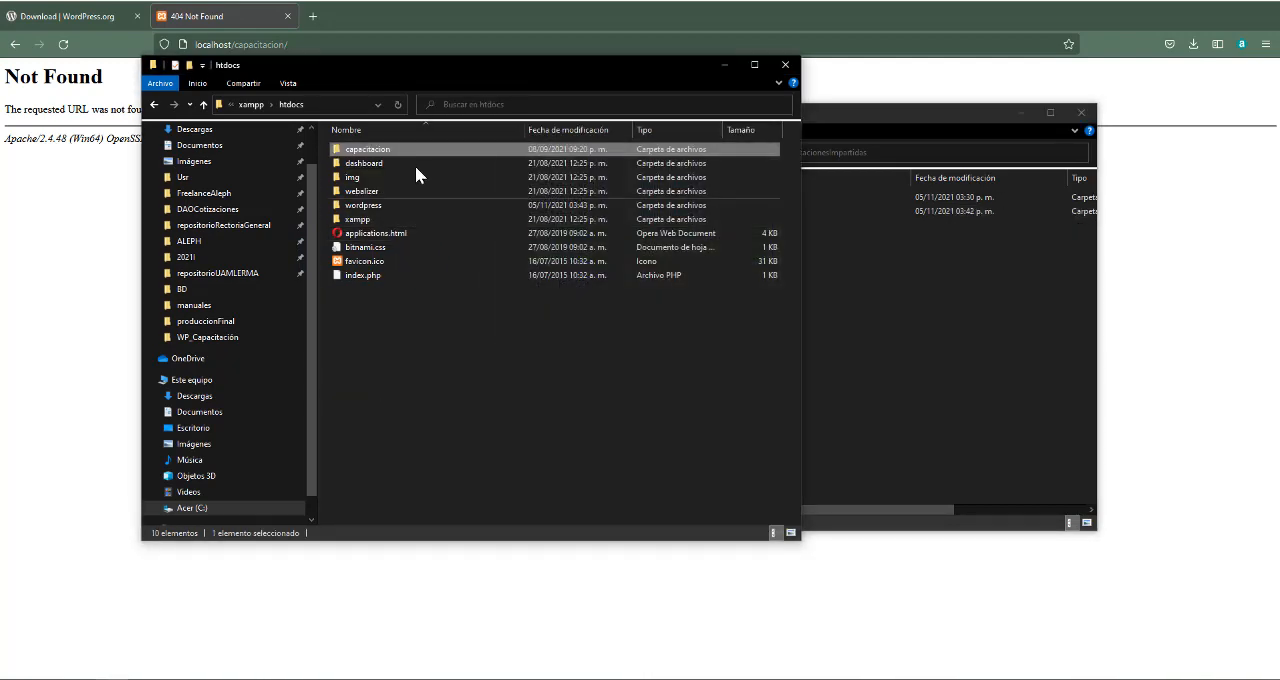
pyautogui.doubleClick(366, 149)
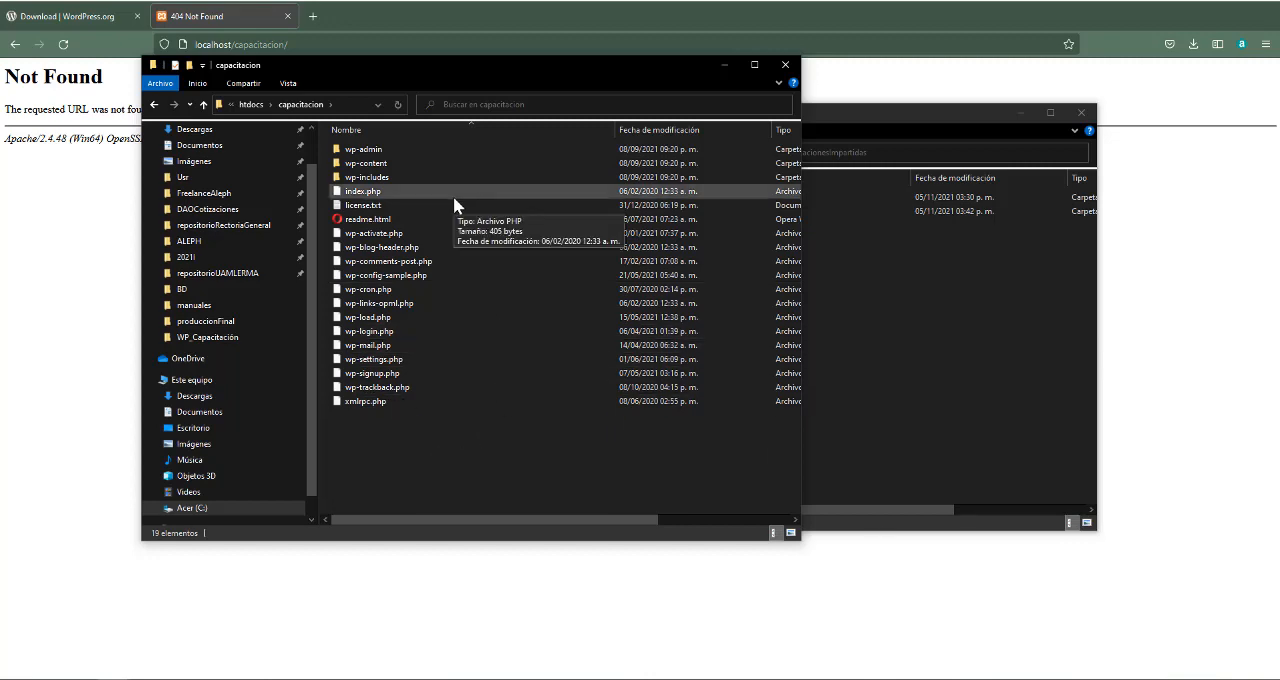
# Return to the htdocs folder and compare its wordpress and capacitacion folders
pyautogui.click(258, 105)
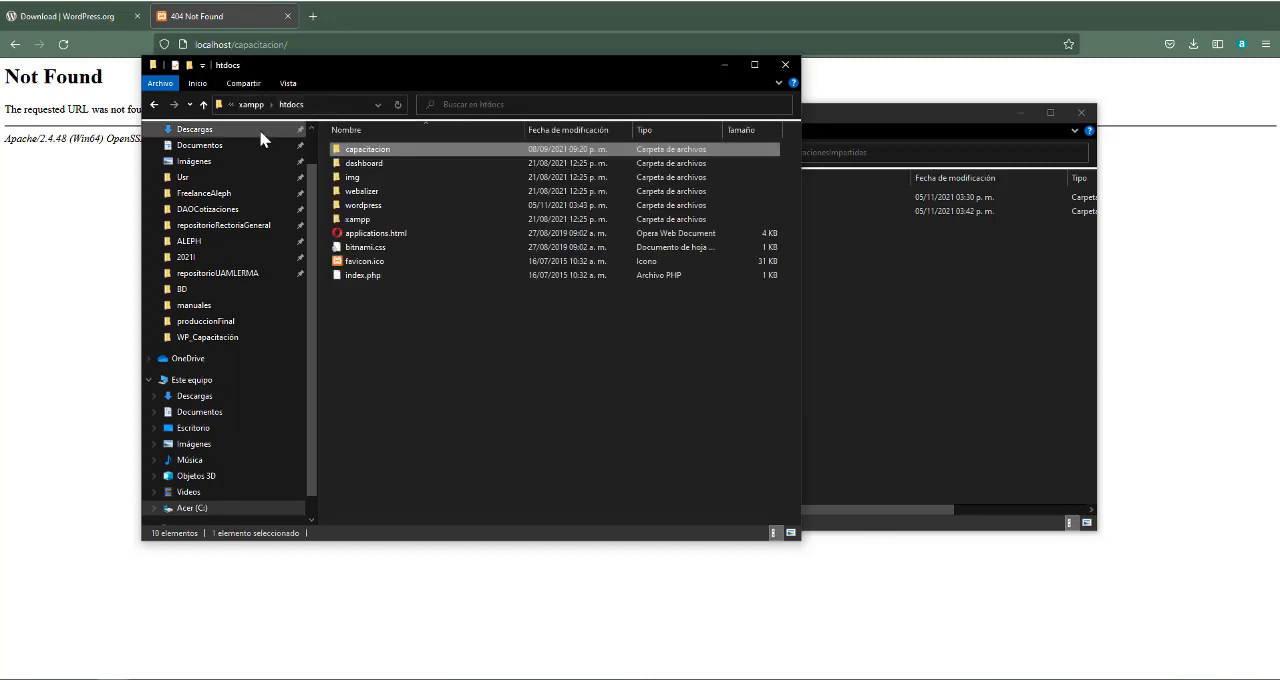
pyautogui.click(367, 209)
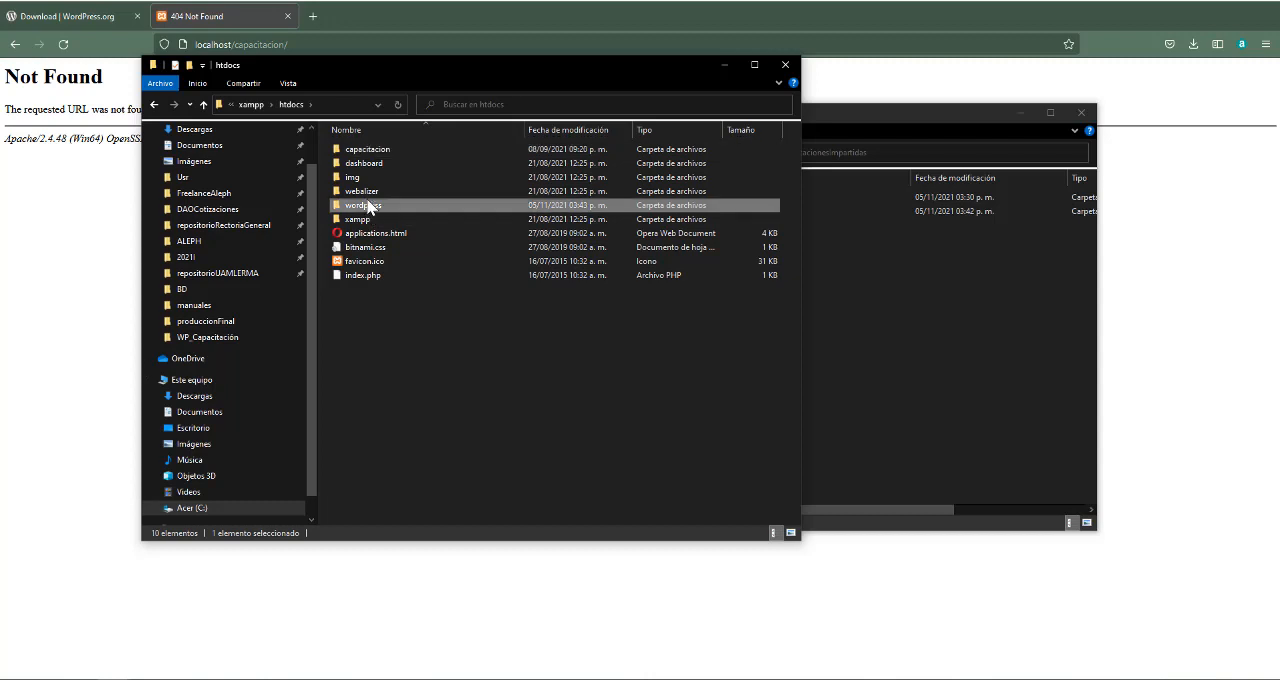
pyautogui.click(375, 154)
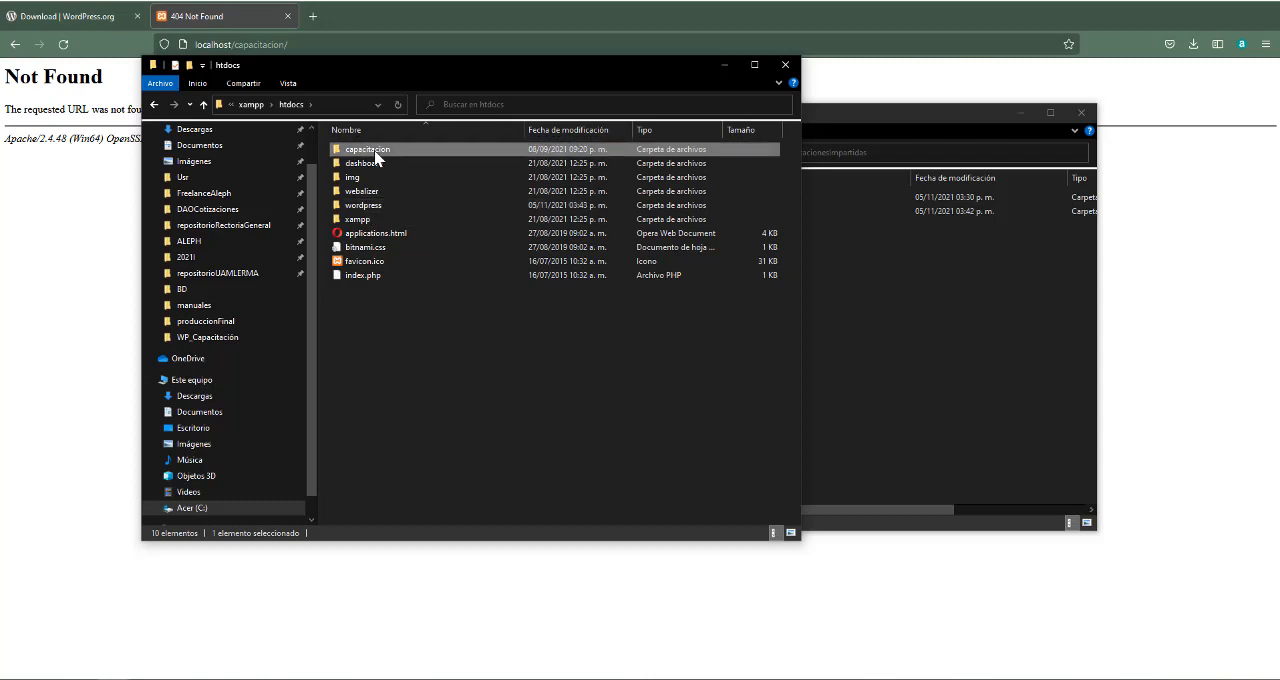
# Switch to Firefox and load localhost/capacitacion/ again to start the WordPress setup
pyautogui.click(326, 44)
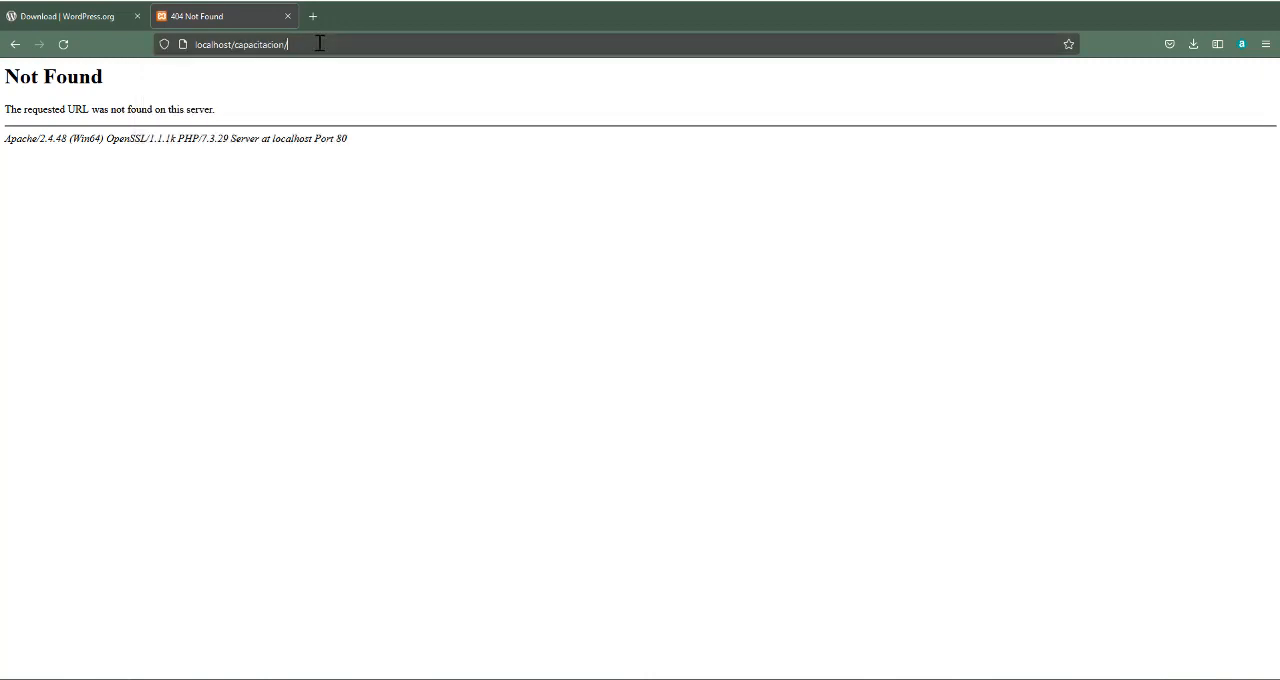
pyautogui.press('Return')
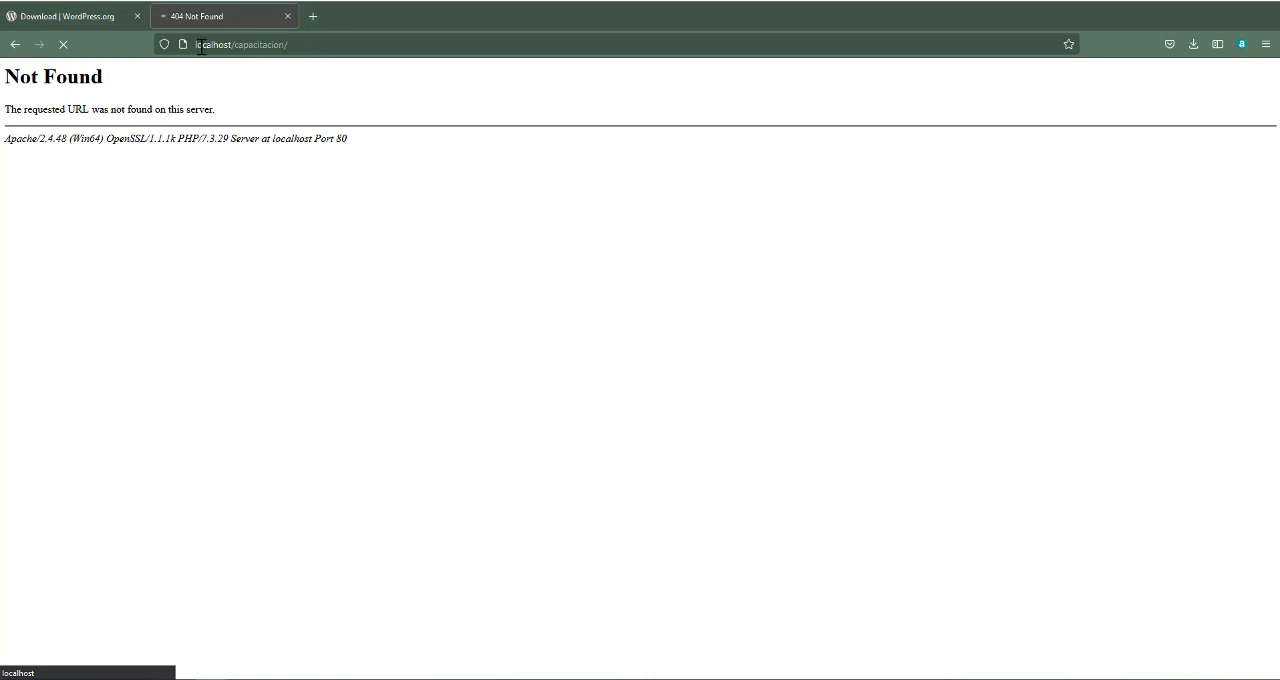
pyautogui.click(310, 44)
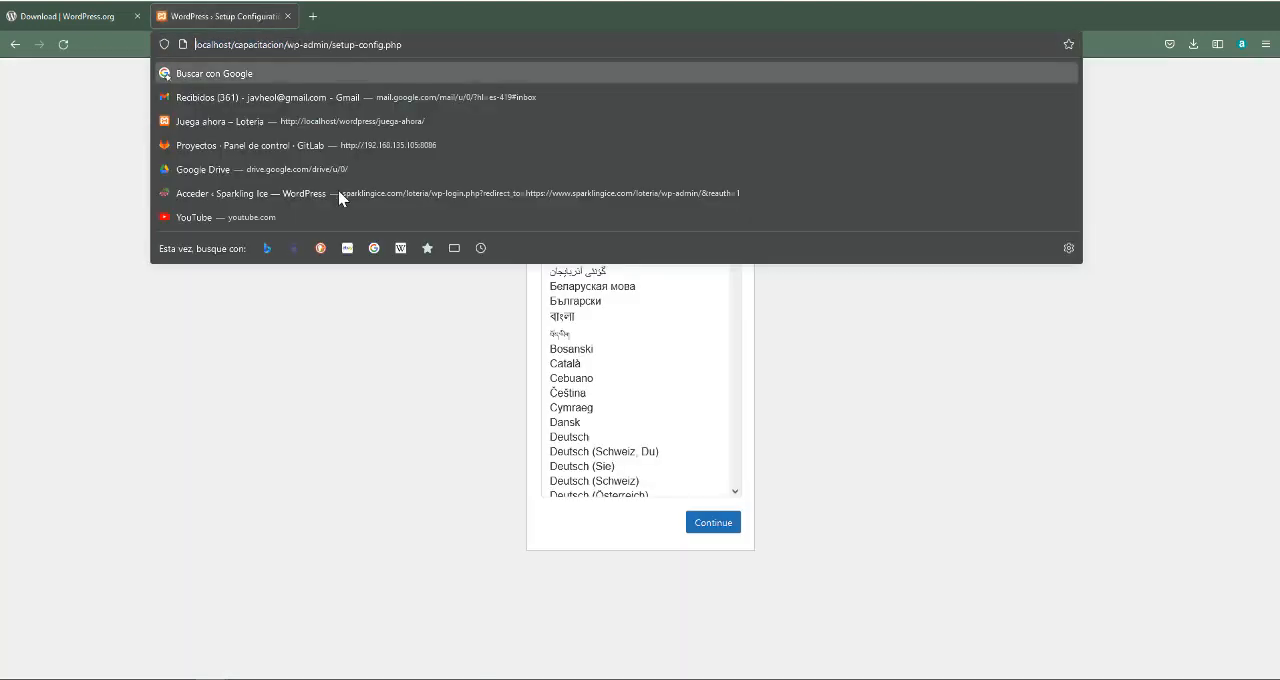
pyautogui.click(380, 335)
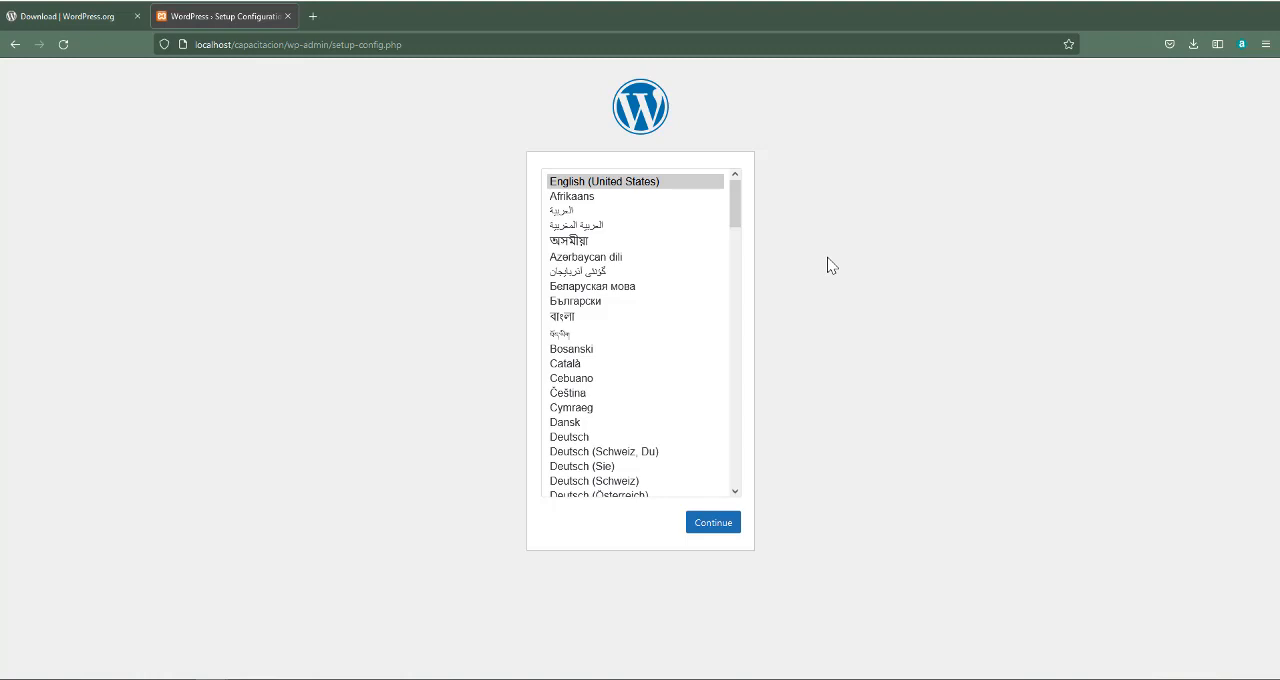
# Choose Español de México as the WordPress installation language and continue
pyautogui.click(736, 210)
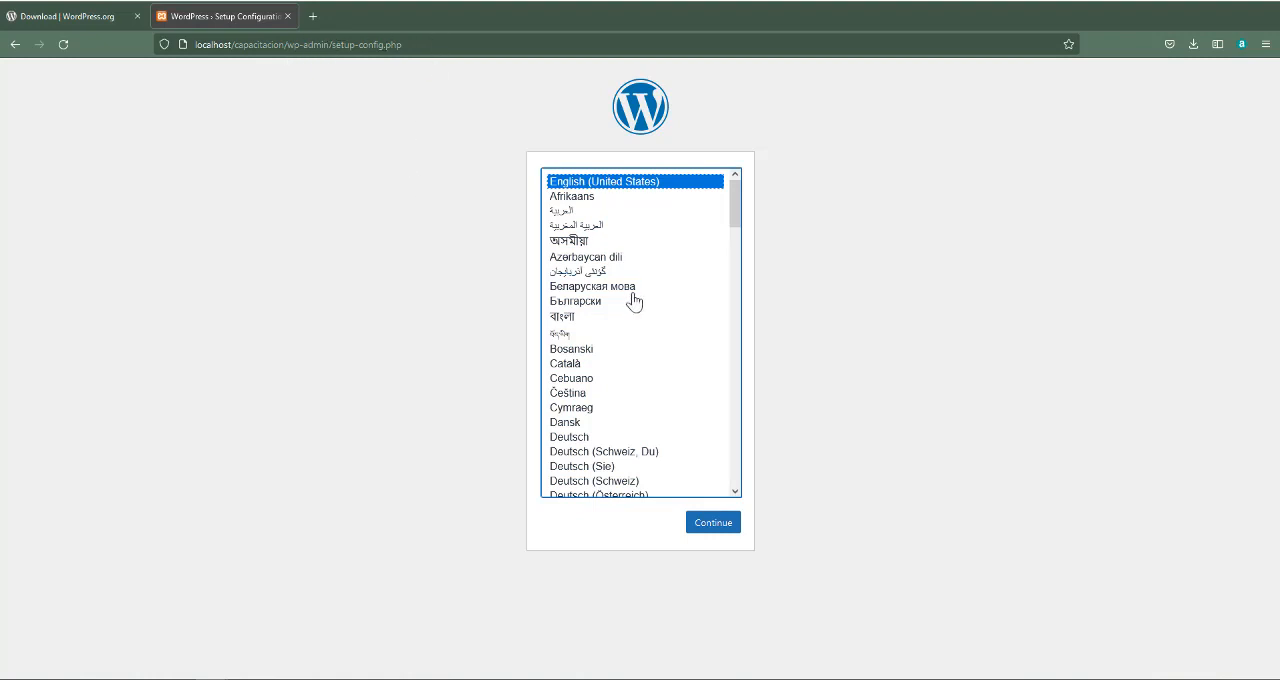
pyautogui.scroll(-5, 628, 331)
pyautogui.scroll(-6, 630, 334)
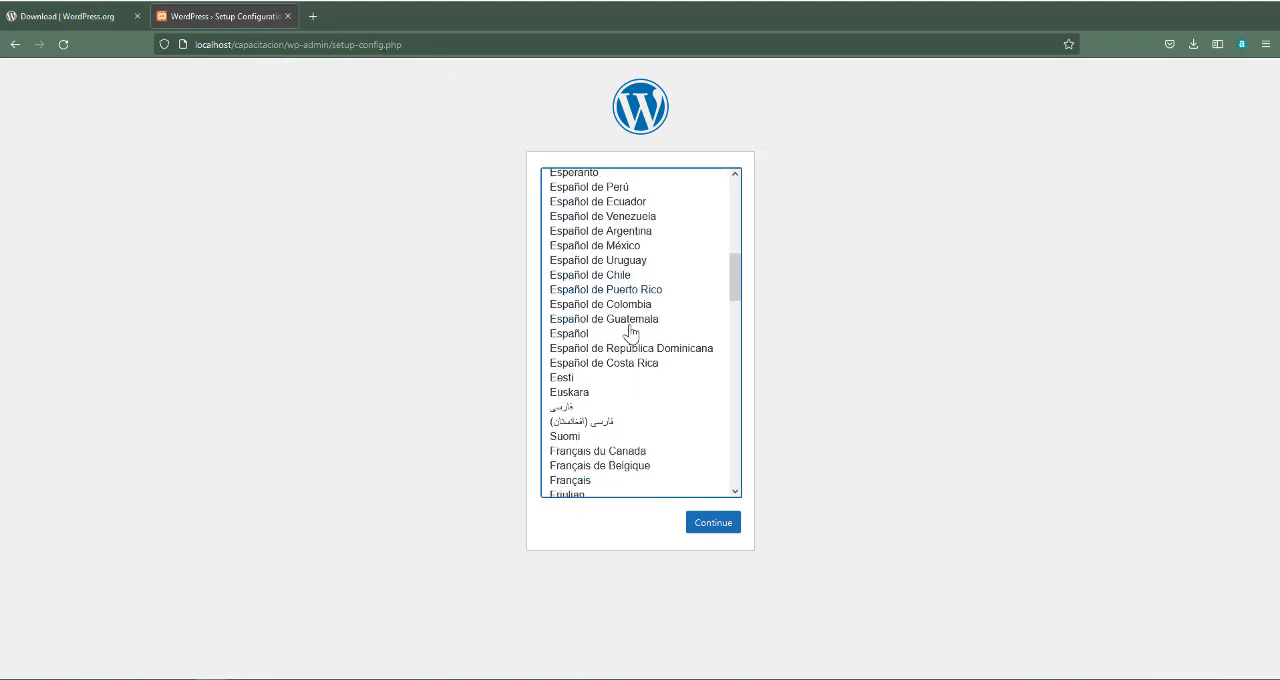
pyautogui.scroll(4, 632, 334)
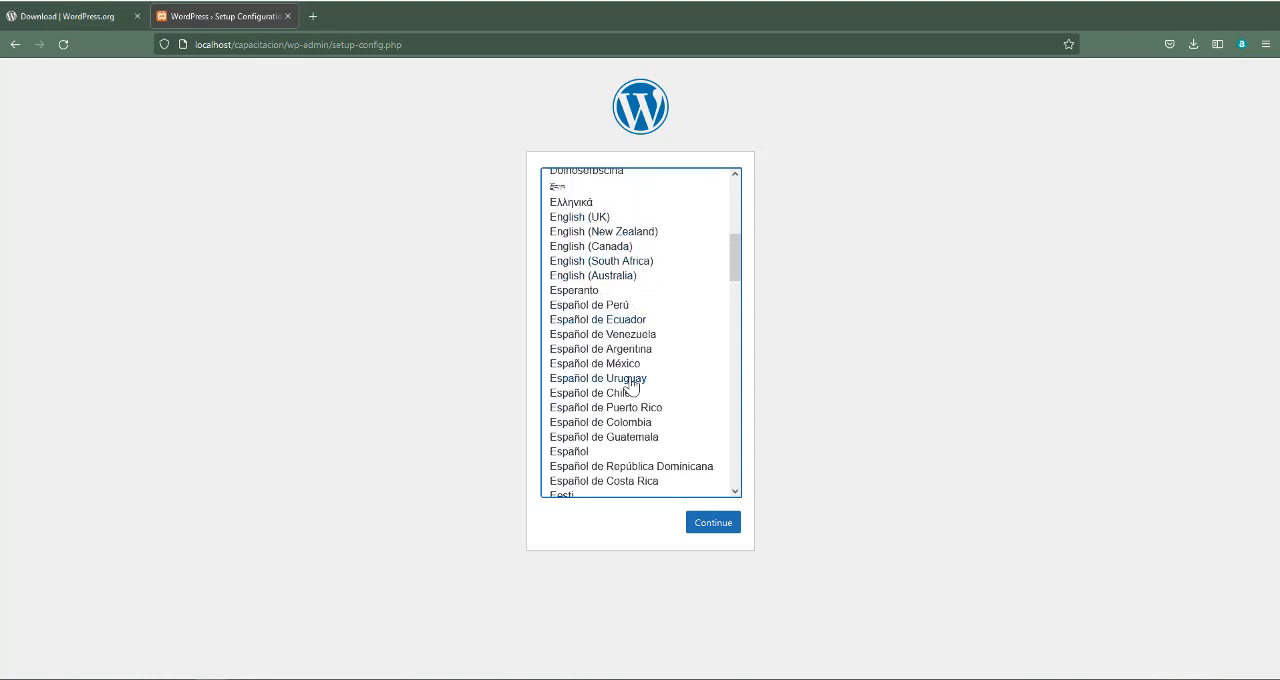
pyautogui.scroll(-2, 630, 380)
pyautogui.click(620, 296)
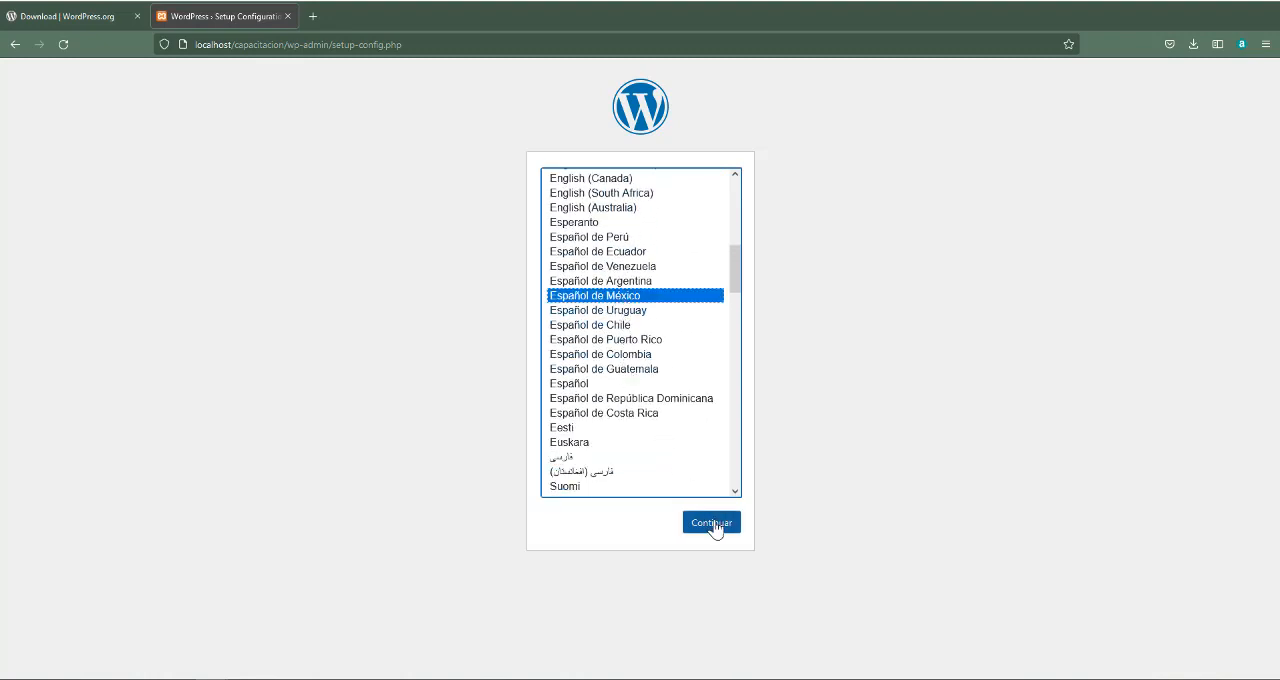
pyautogui.click(718, 524)
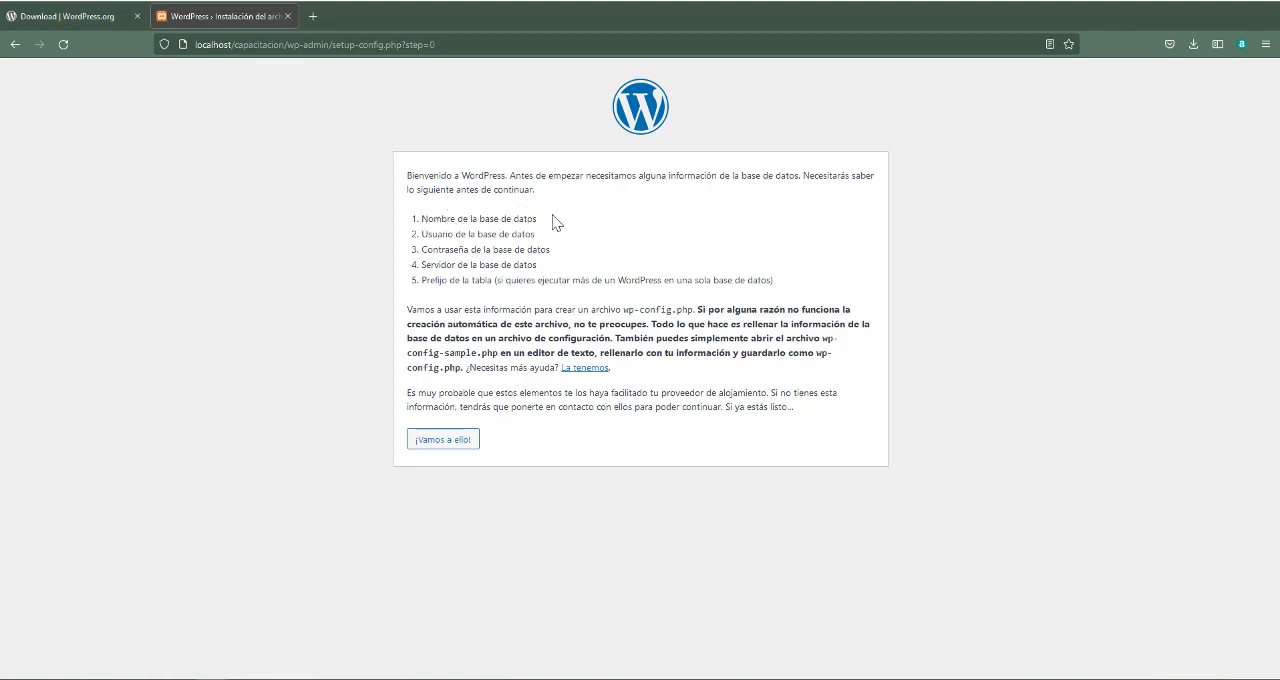
# Review the database name, user, password and server items in the list of required setup information
pyautogui.moveTo(538, 218); pyautogui.dragTo(424, 220)
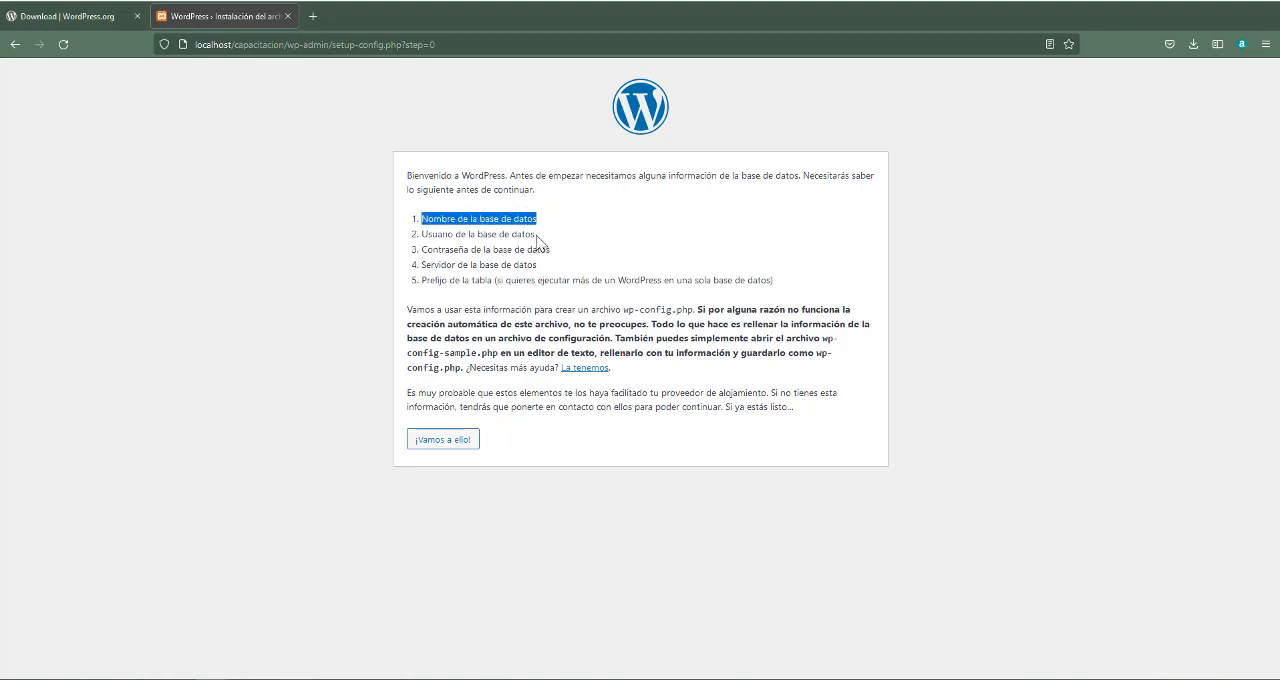
pyautogui.moveTo(536, 234); pyautogui.dragTo(463, 235)
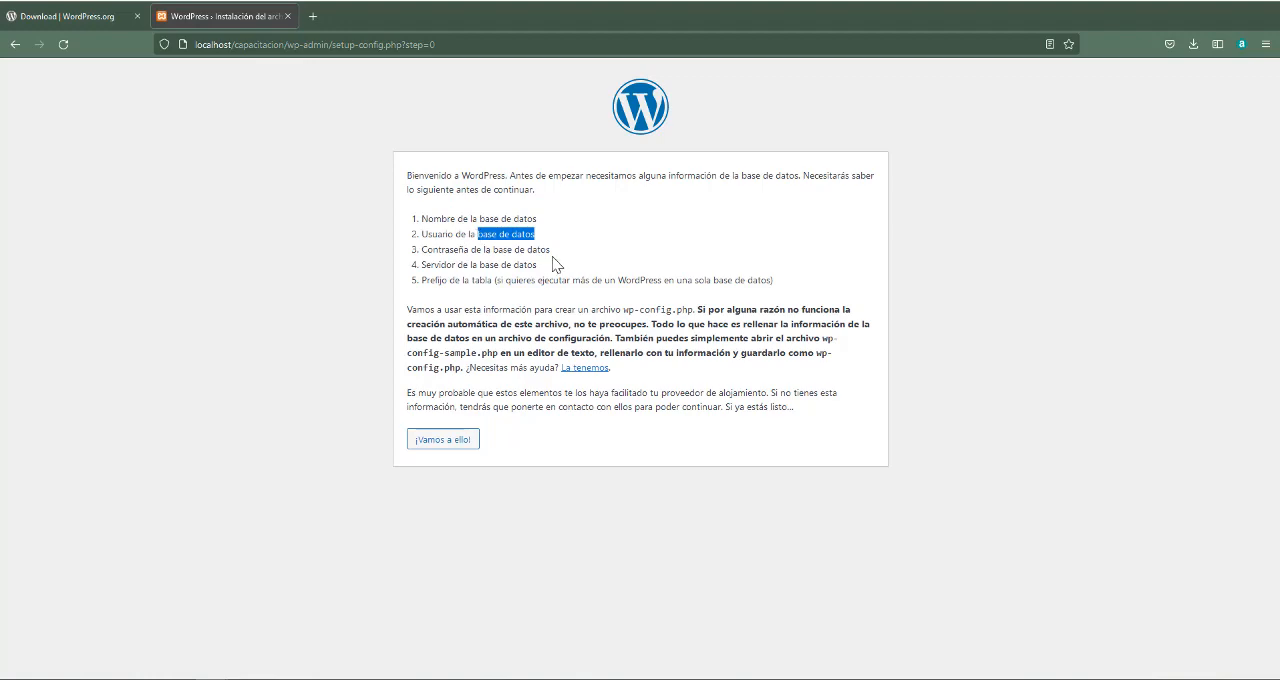
pyautogui.moveTo(551, 251); pyautogui.dragTo(462, 266)
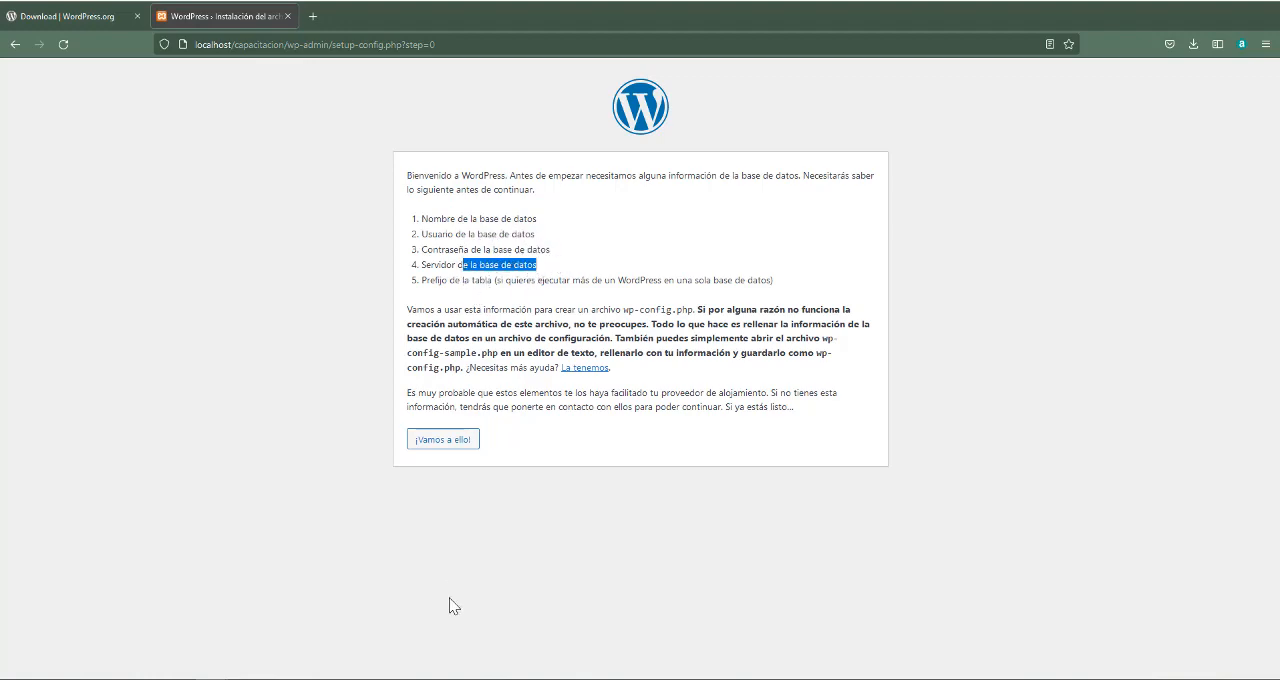
# Switch to the XAMPP Control Panel, open phpMyAdmin for the MySQL module and minimize its browser window
pyautogui.click(510, 678)
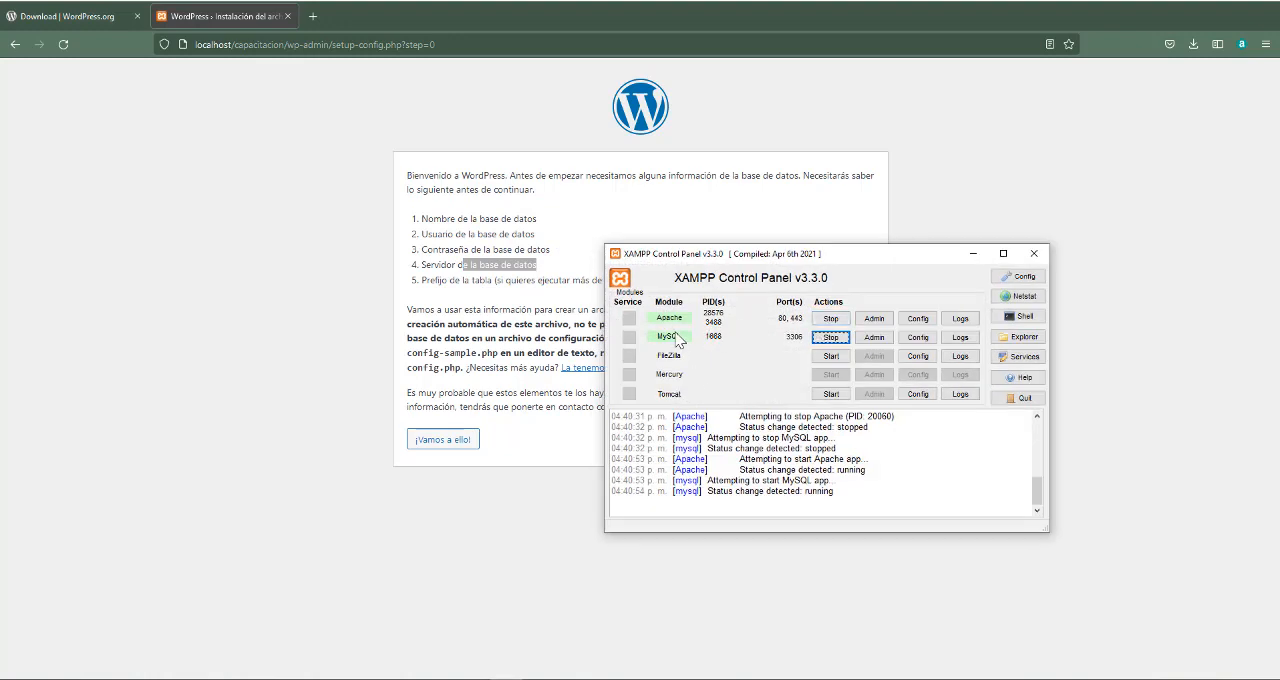
pyautogui.click(874, 338)
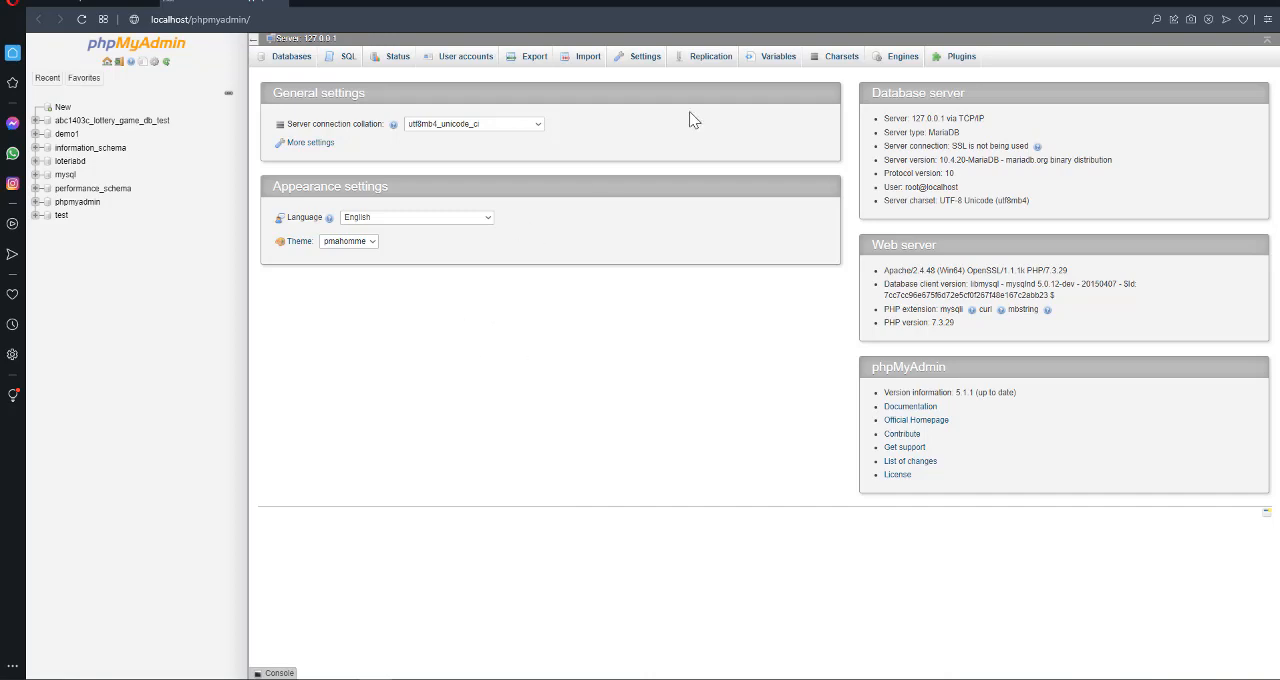
pyautogui.click(1213, 3)
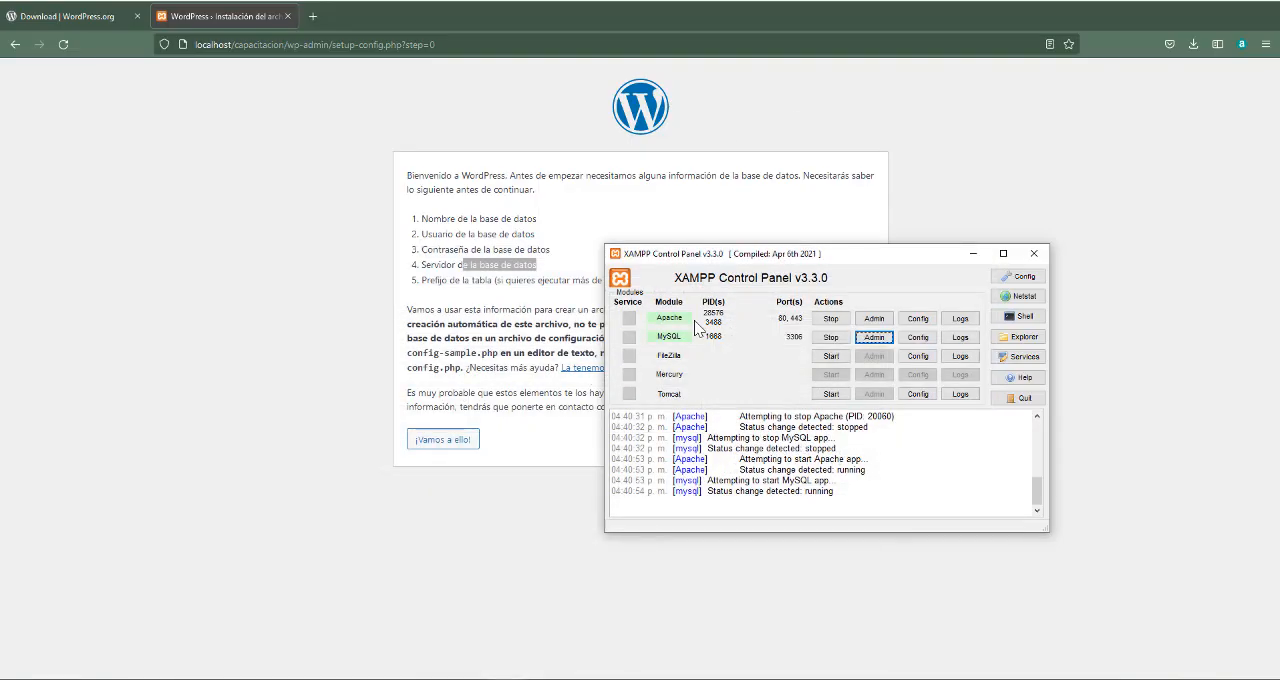
# Return to the WordPress setup in Firefox and proceed to the database connection details form
pyautogui.click(583, 229)
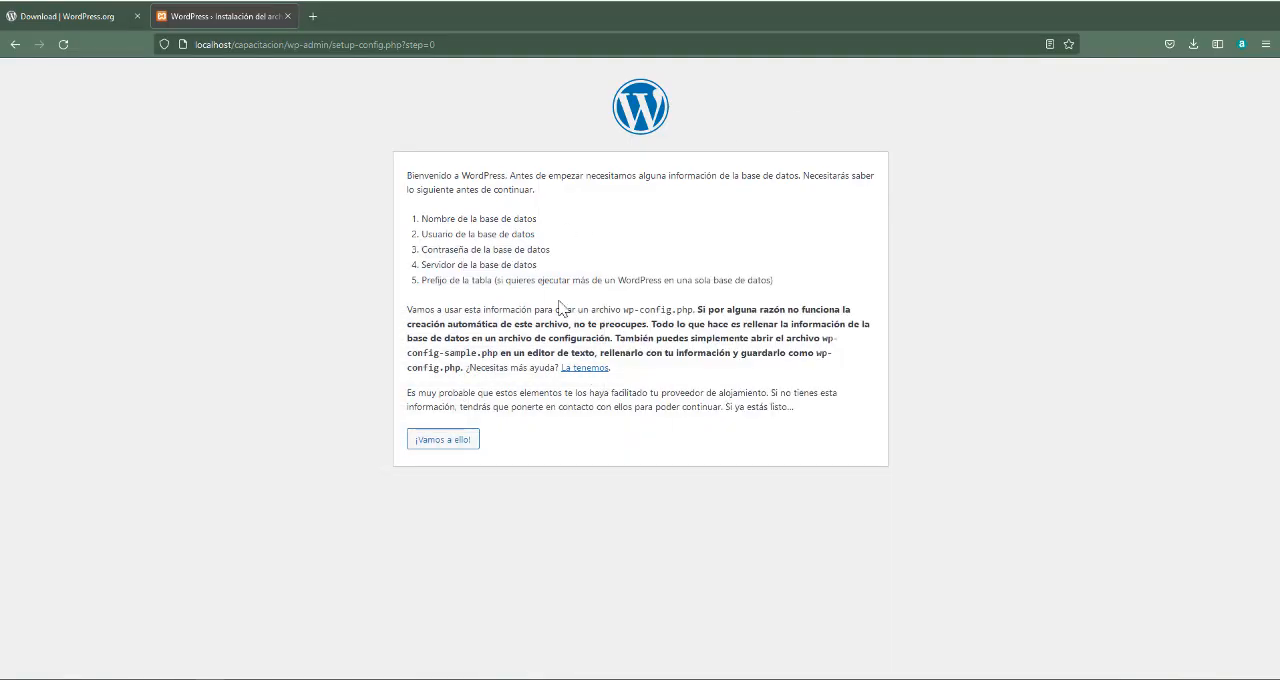
pyautogui.click(452, 446)
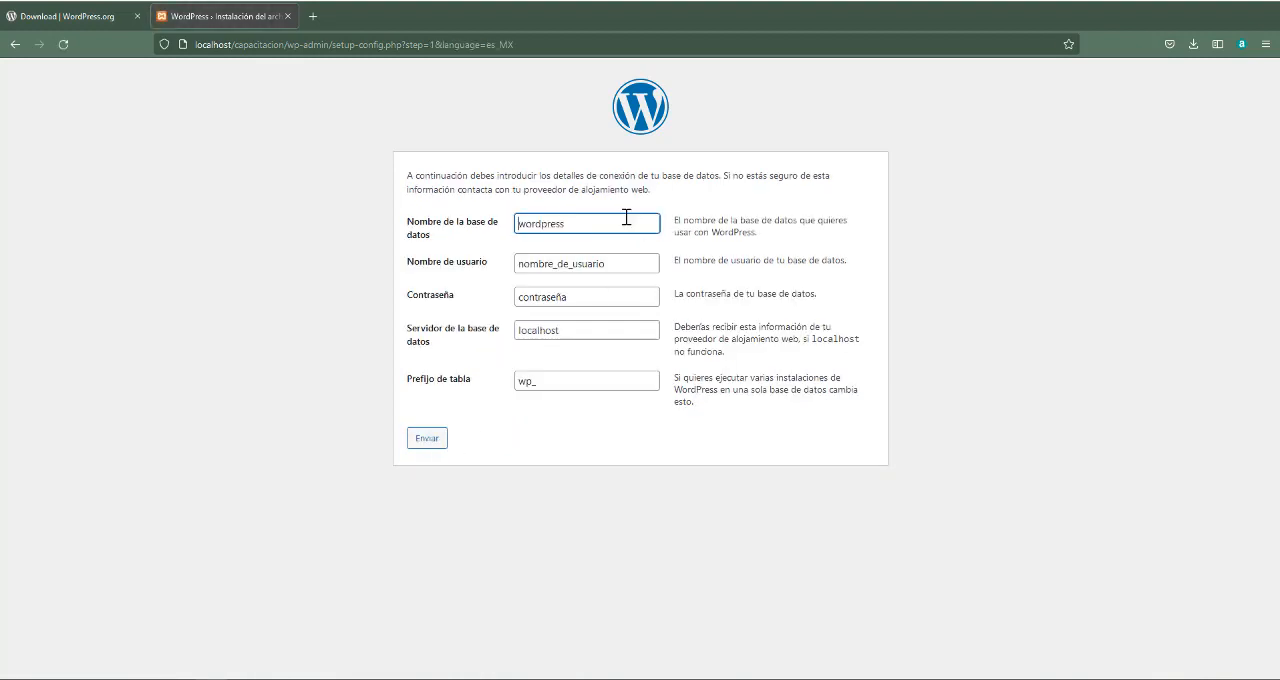
pyautogui.moveTo(614, 216); pyautogui.dragTo(506, 228)
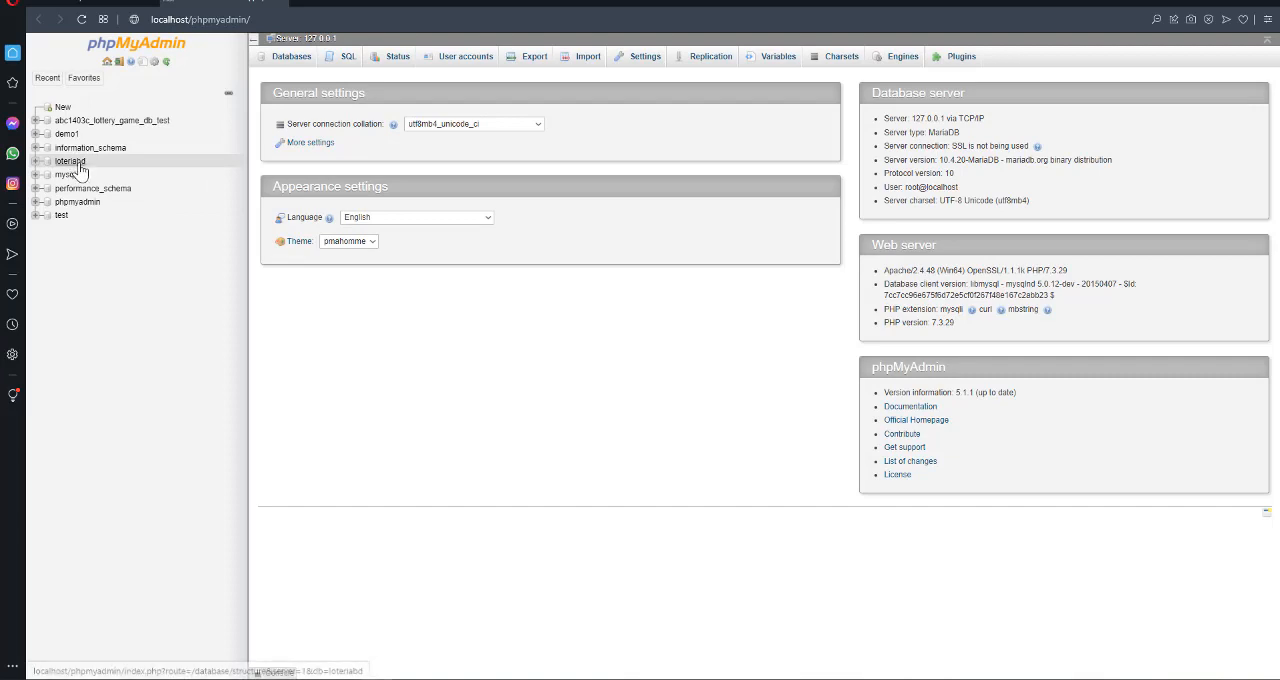
# Examine the tables of the loteriabd database in phpMyAdmin and return to the setup form in Firefox
pyautogui.click(80, 167)
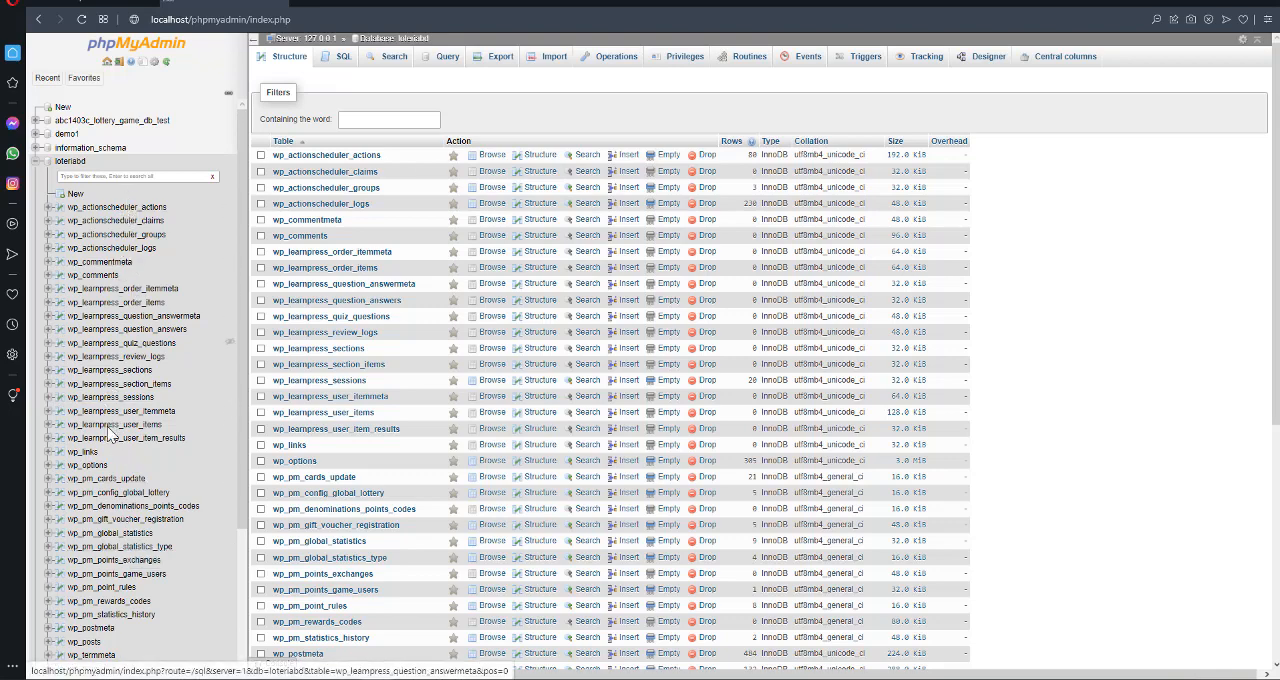
pyautogui.scroll(-3, 117, 543)
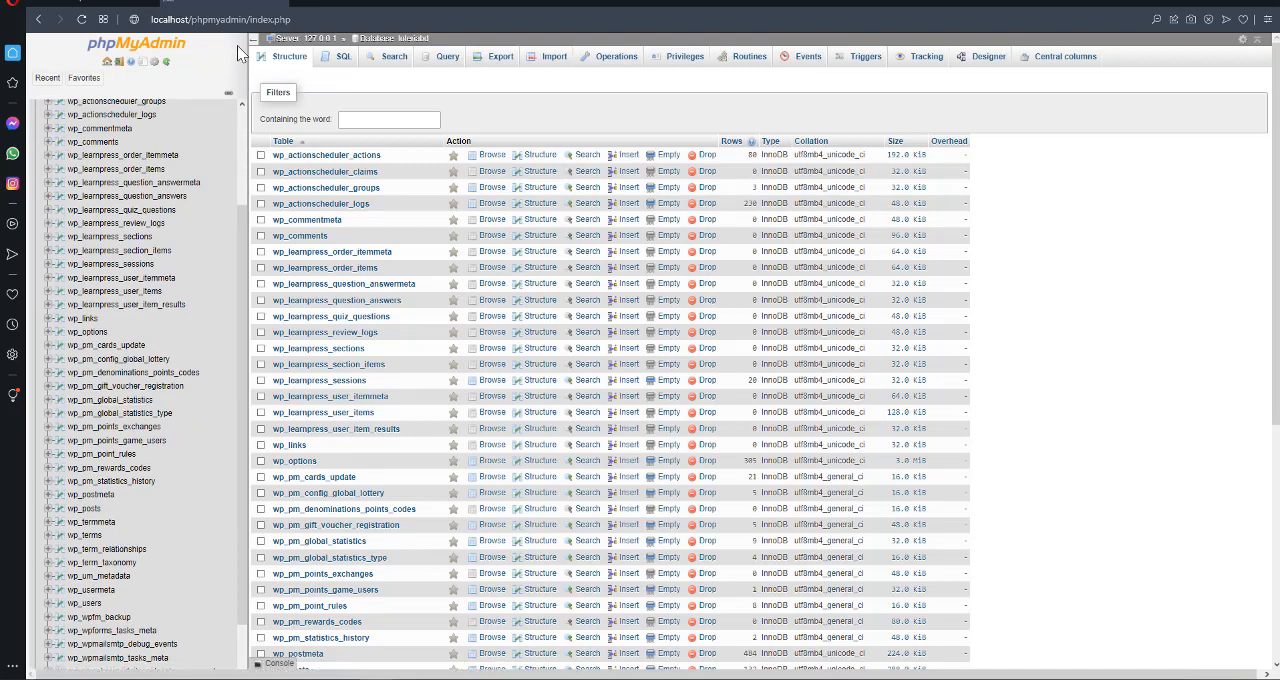
pyautogui.moveTo(238, 663)
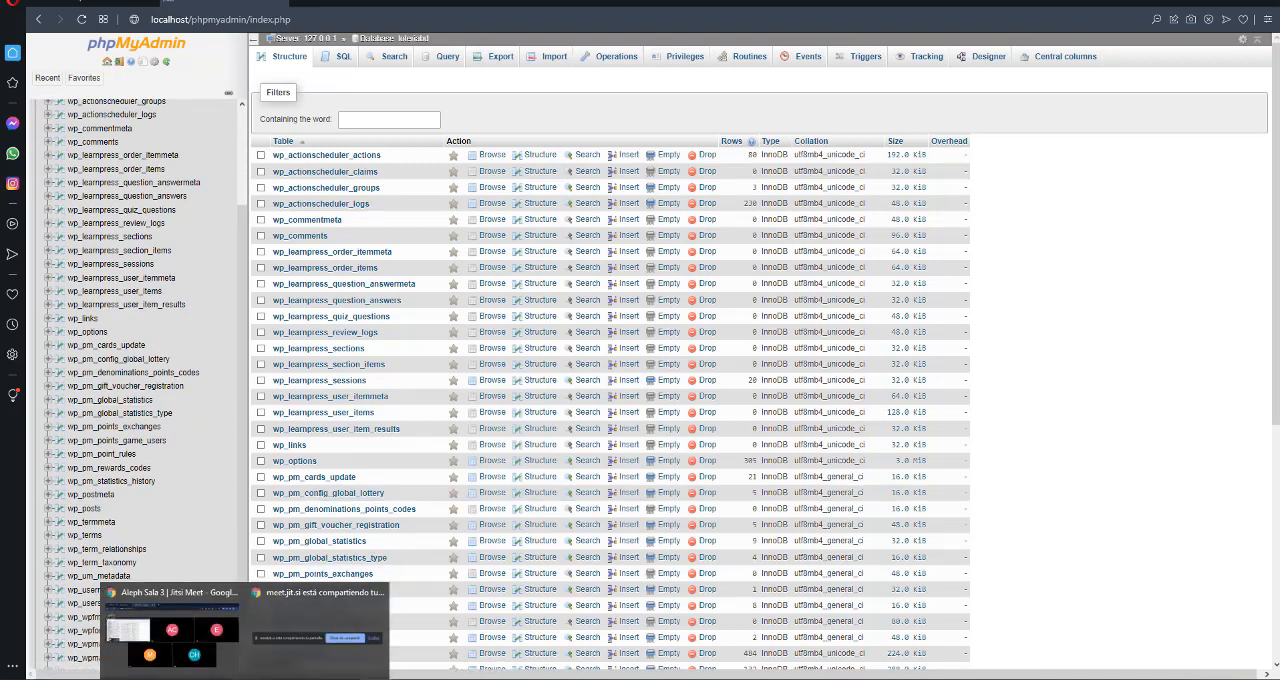
pyautogui.click(267, 642)
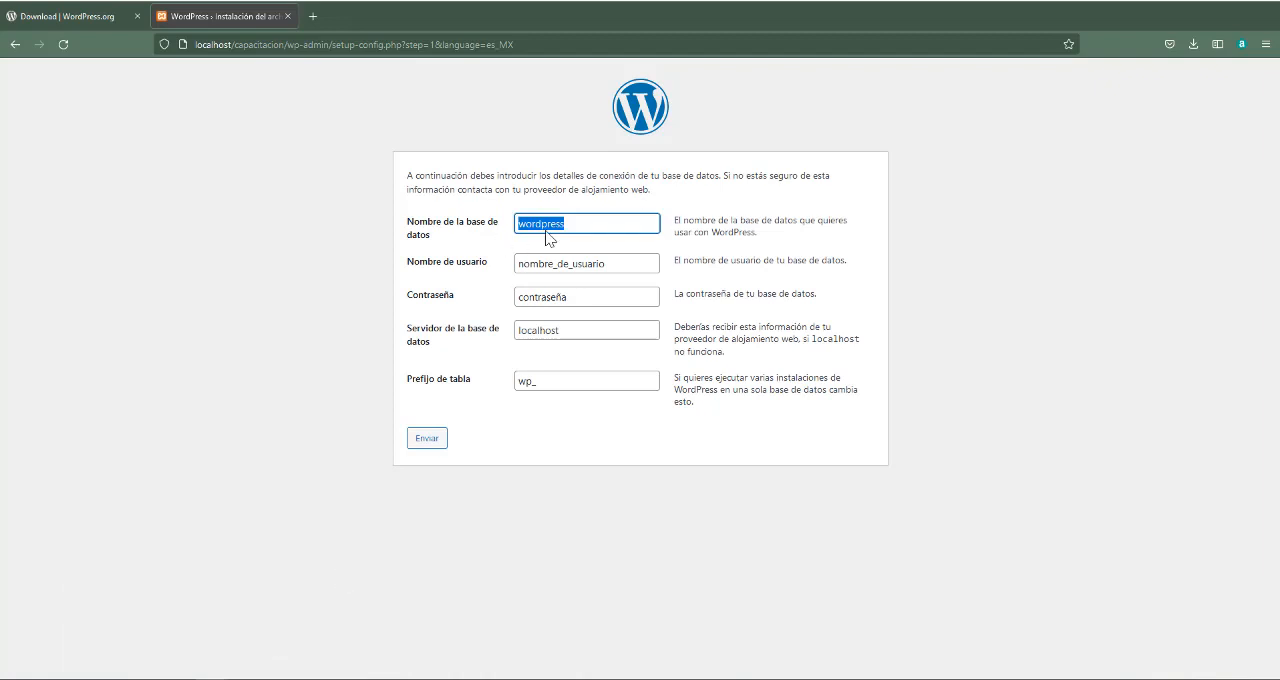
# Review the database name, username, password, server and table prefix fields of the connection form
pyautogui.click(591, 222)
pyautogui.doubleClick(591, 224)
pyautogui.press('Tab')
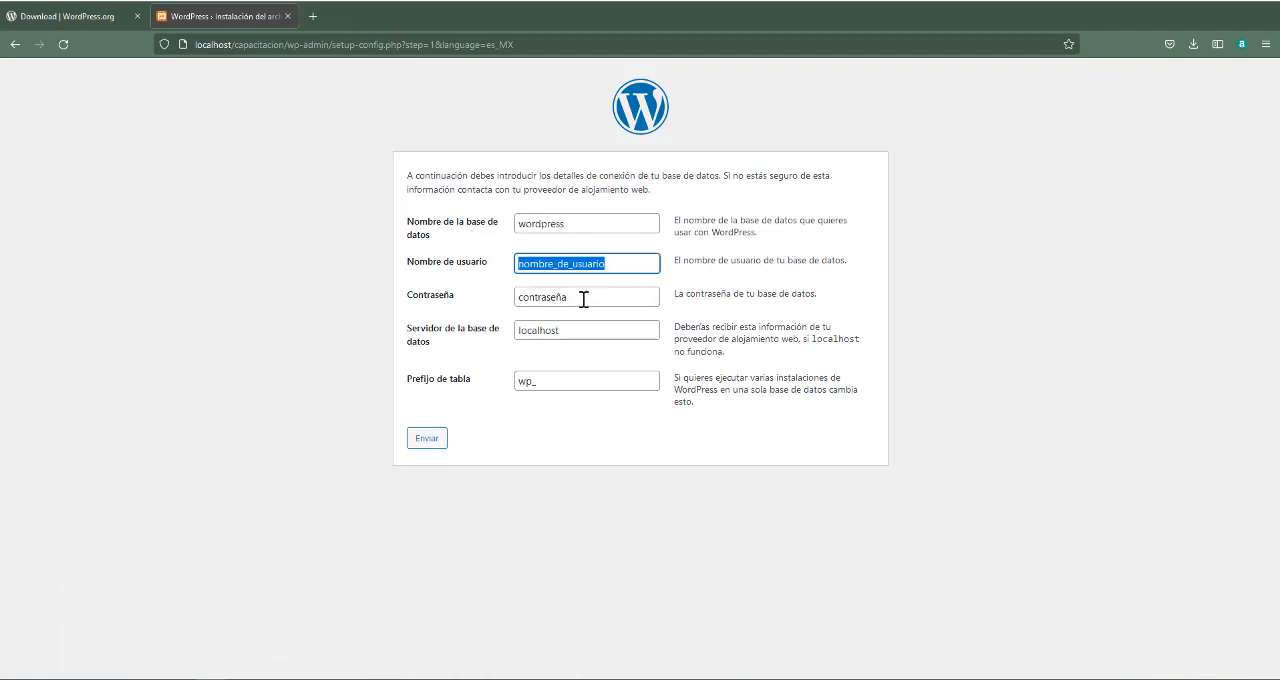
pyautogui.moveTo(584, 299); pyautogui.dragTo(389, 297)
pyautogui.moveTo(584, 334); pyautogui.dragTo(493, 338)
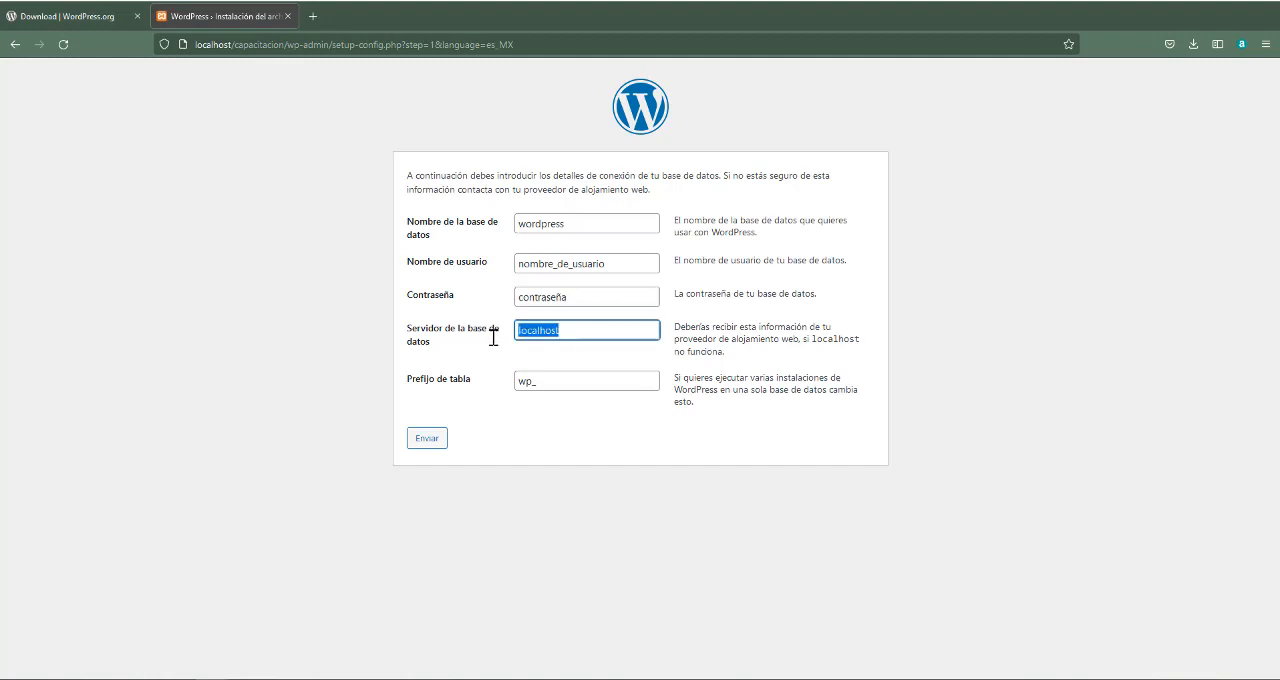
pyautogui.click(596, 331)
pyautogui.click(578, 381)
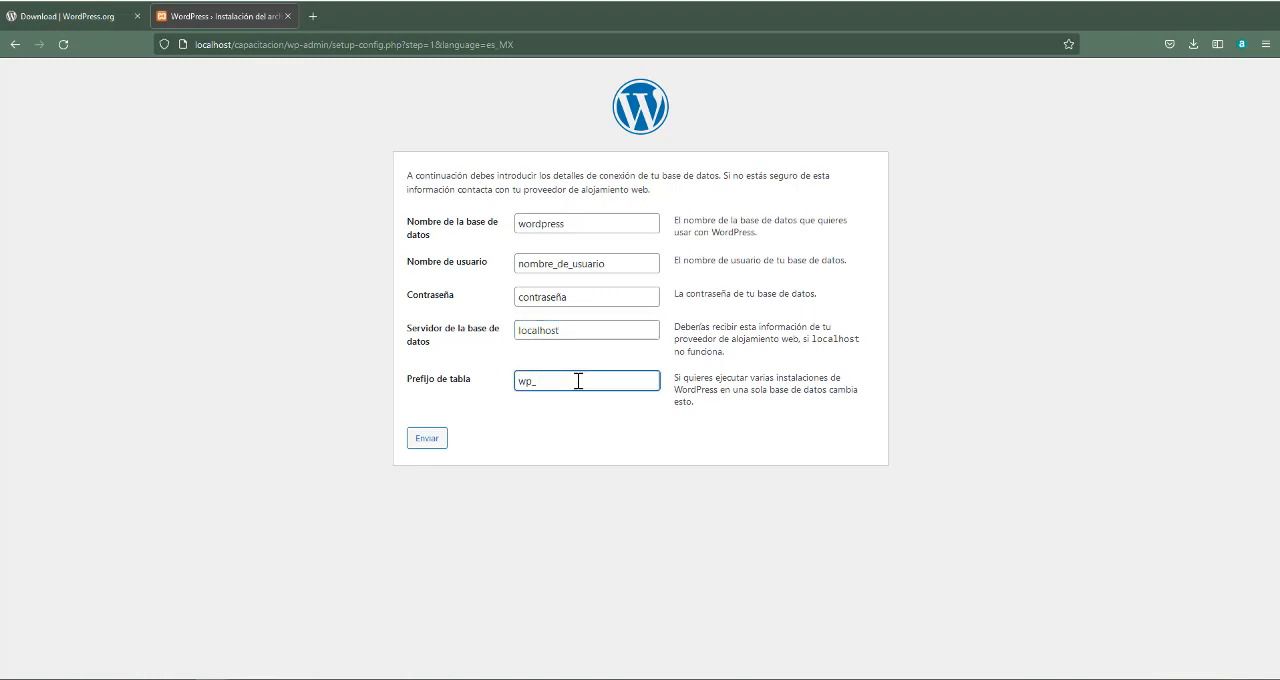
pyautogui.doubleClick(520, 381)
pyautogui.click(565, 381)
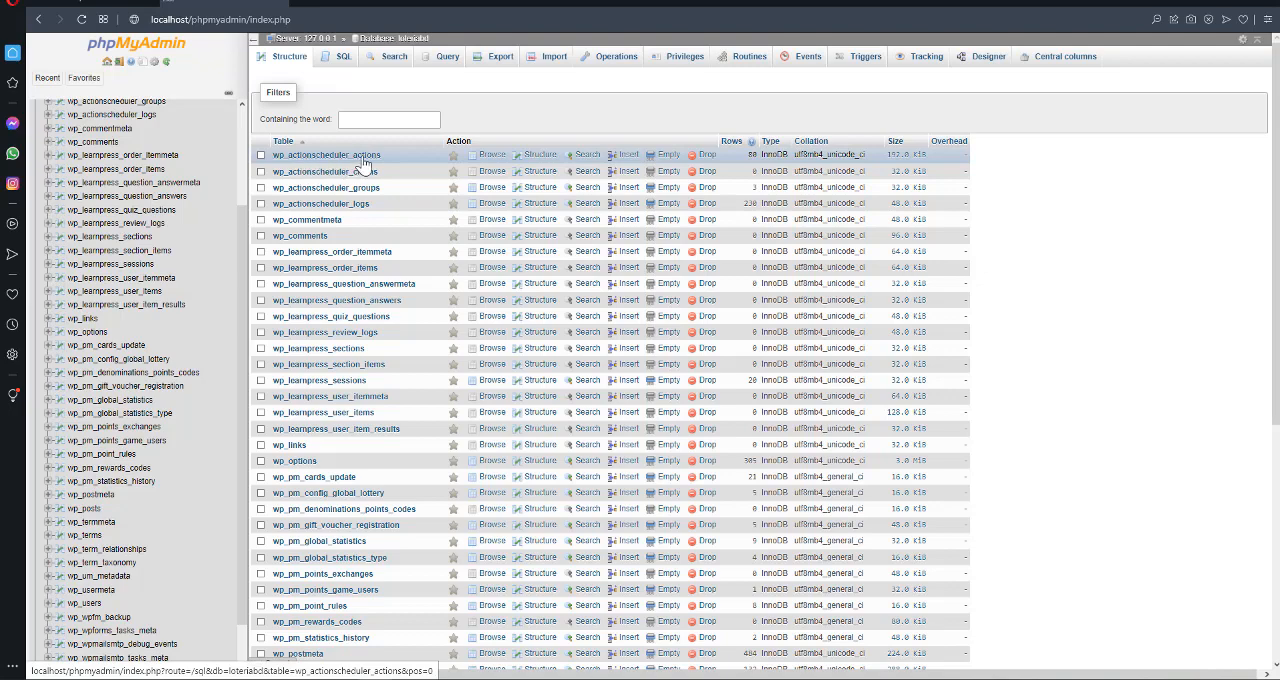
# Compare the table names of loteriabd in phpMyAdmin with the table prefix in the WordPress setup form
pyautogui.scroll(-2, 212, 240)
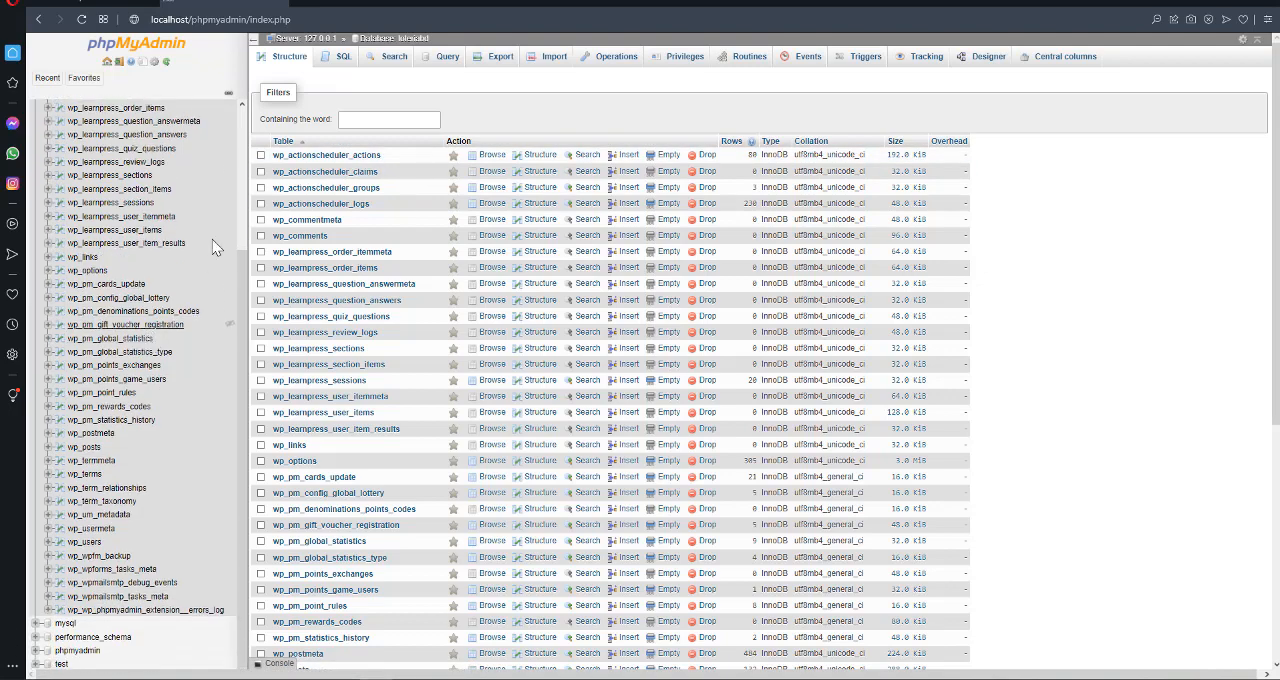
pyautogui.click(128, 284)
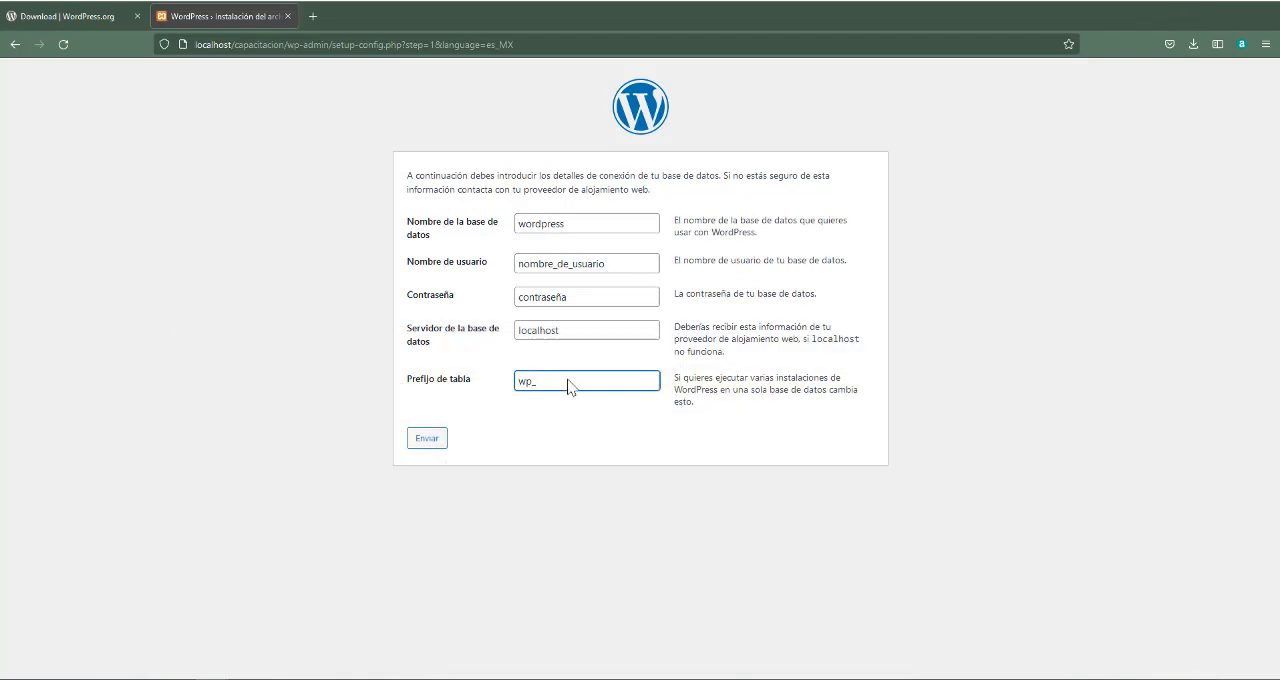
pyautogui.moveTo(579, 382); pyautogui.dragTo(511, 382)
pyautogui.click(569, 383)
pyautogui.click(241, 679)
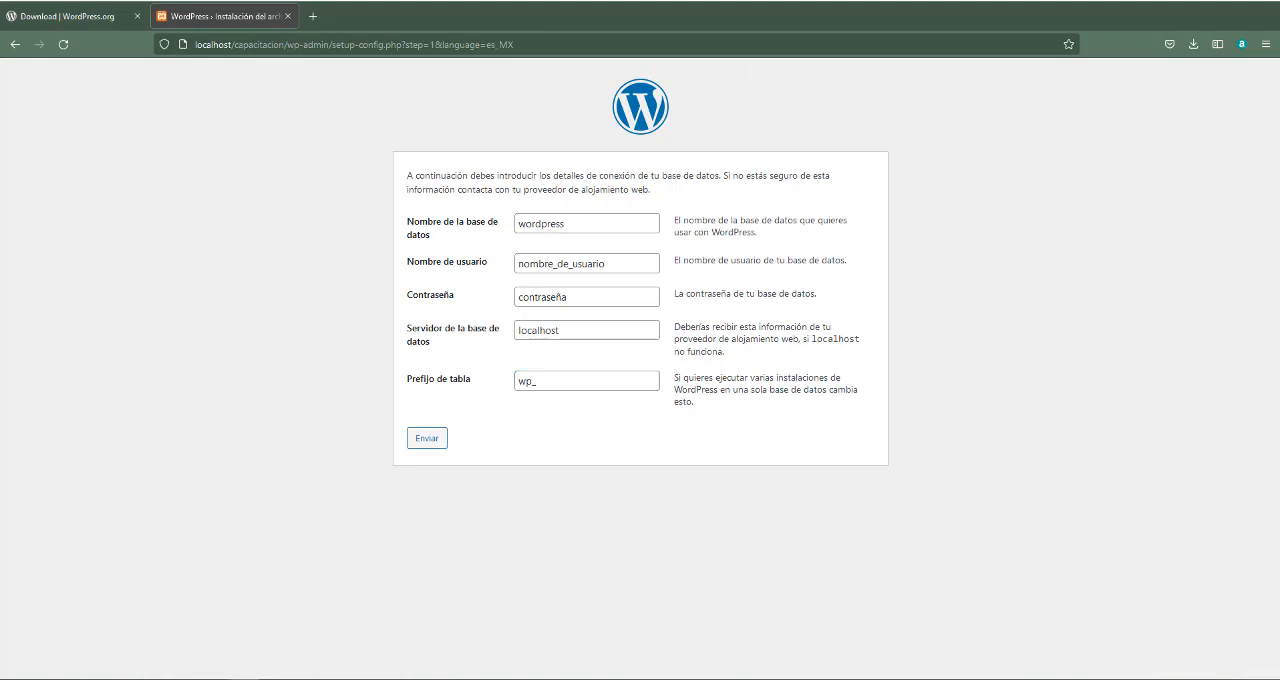